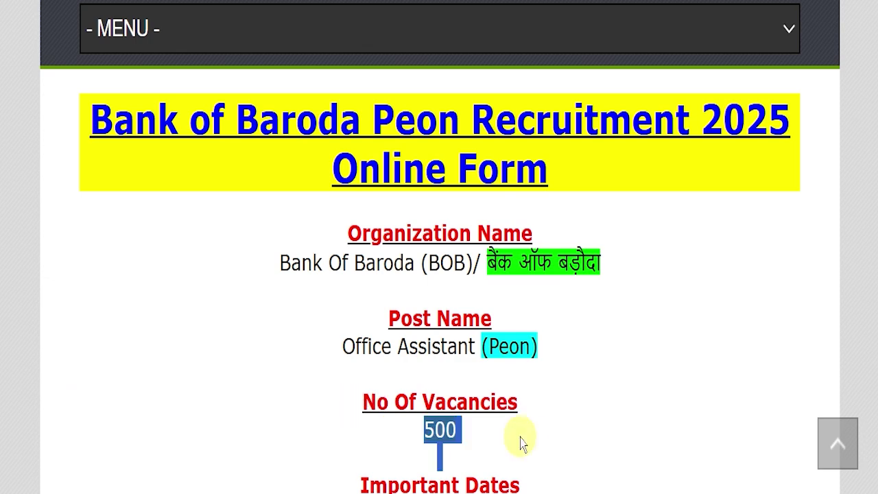
Look through the Bank of Baroda homepage down to the footer links and return to its top.
left_click(521, 425)
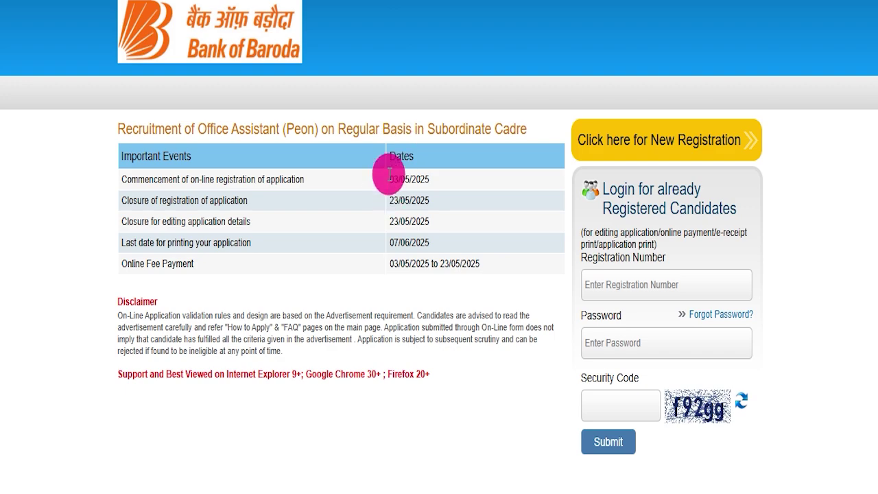
left_click(364, 0)
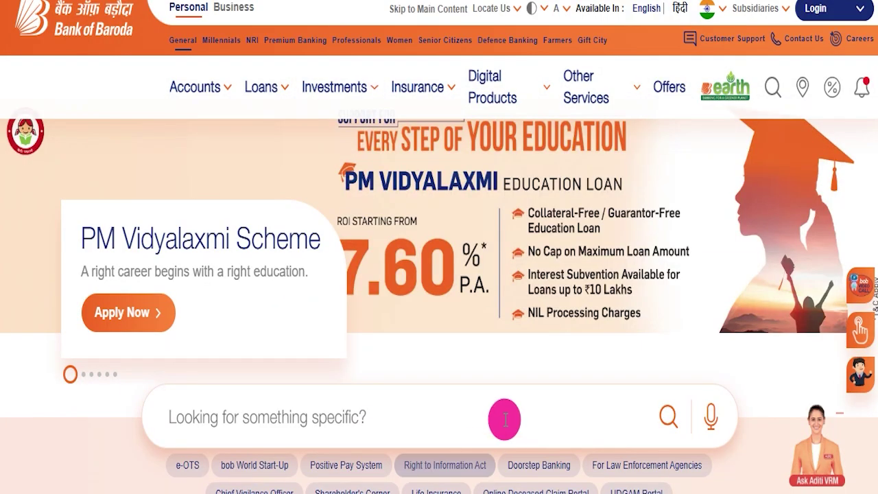
scroll(478, 384, "down", 6)
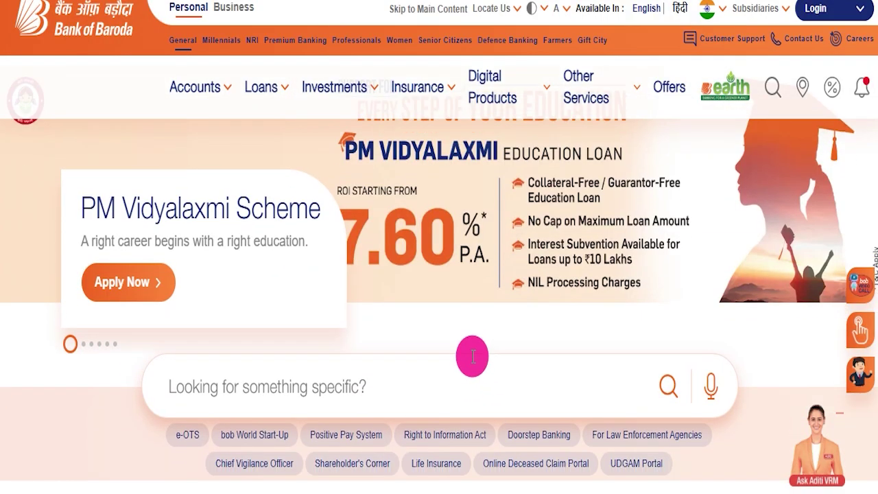
scroll(428, 317, "down", 10)
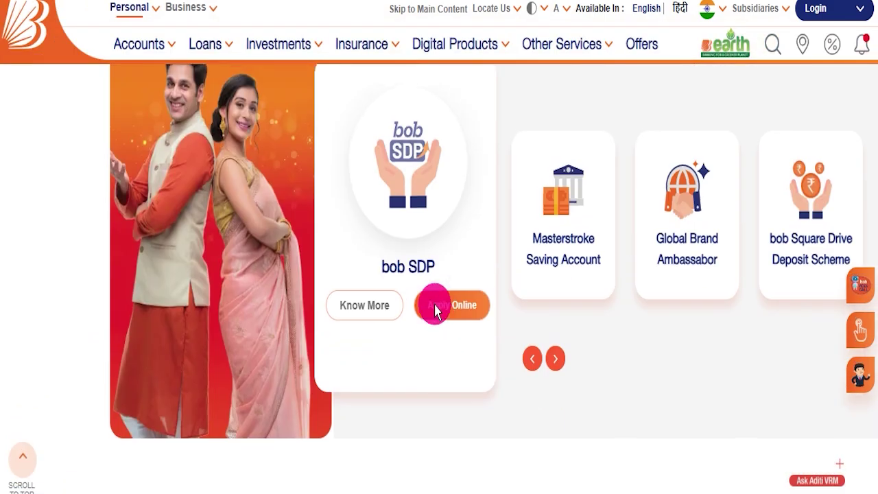
scroll(441, 343, "down", 12)
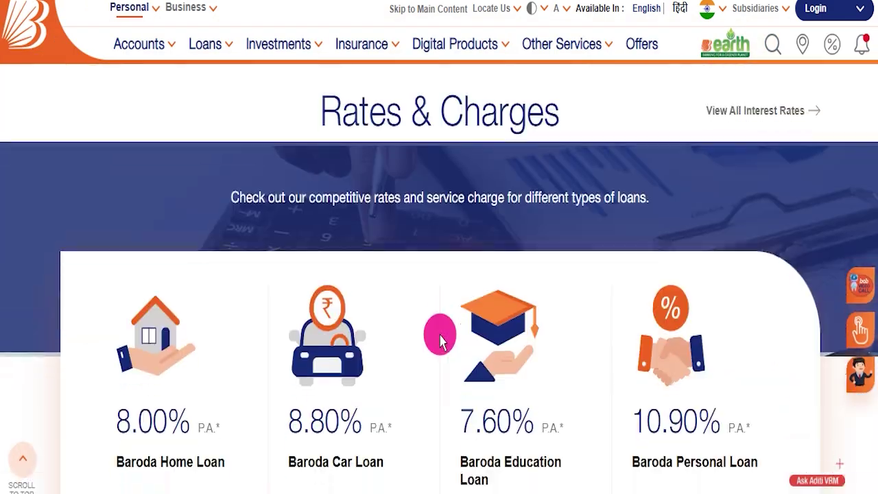
scroll(443, 336, "down", 12)
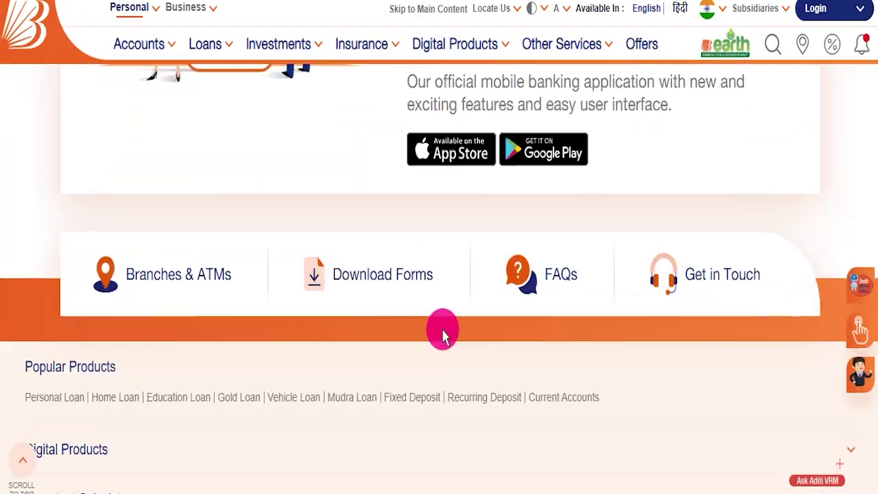
scroll(442, 336, "up", 2)
scroll(442, 329, "up", 20)
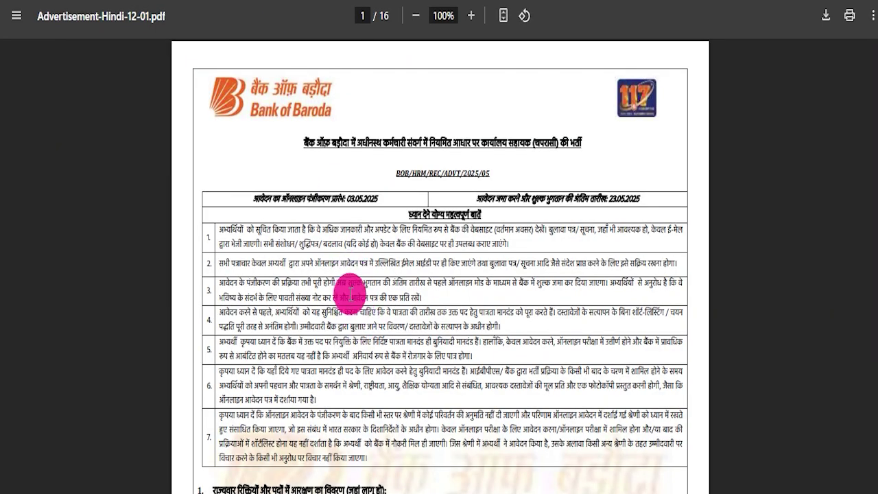
Highlight the seven important notes on the first page of the Hindi advertisement PDF.
left_click_drag(216, 227, 364, 453)
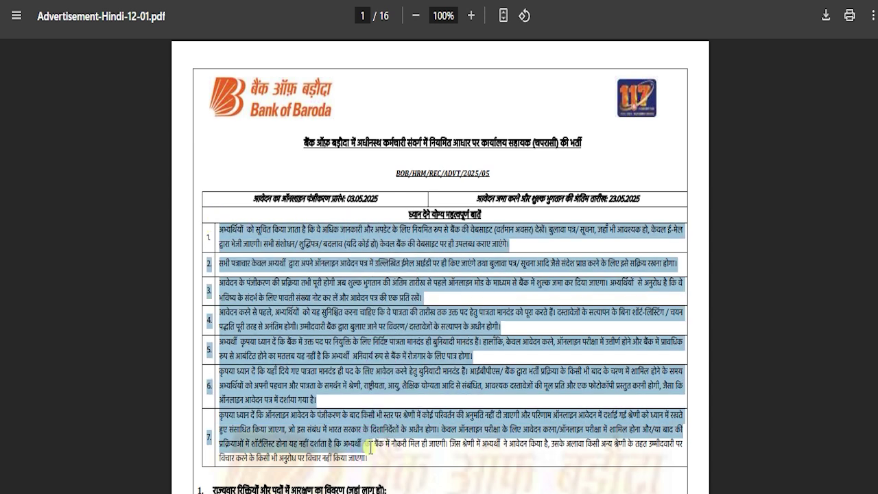
left_click(364, 445)
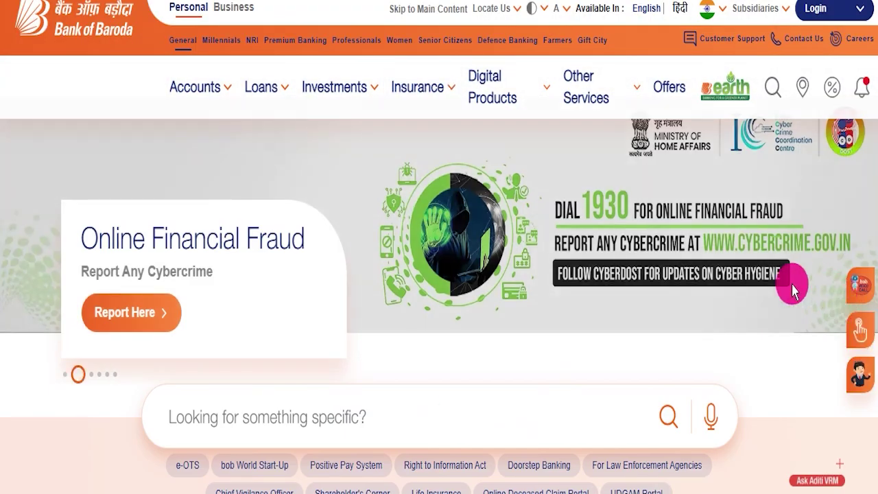
Skim the Bank of Baroda homepage as far as the Exclusive Offers section and return to its top.
scroll(442, 295, "down", 3)
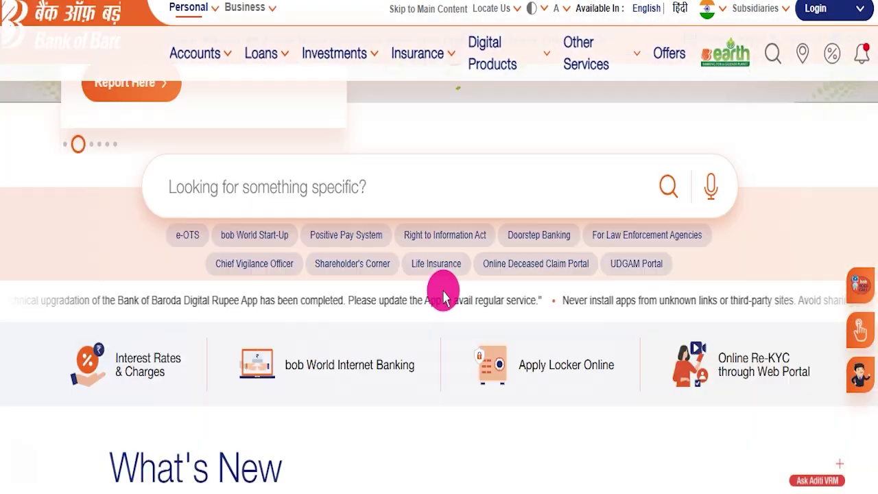
scroll(443, 295, "down", 20)
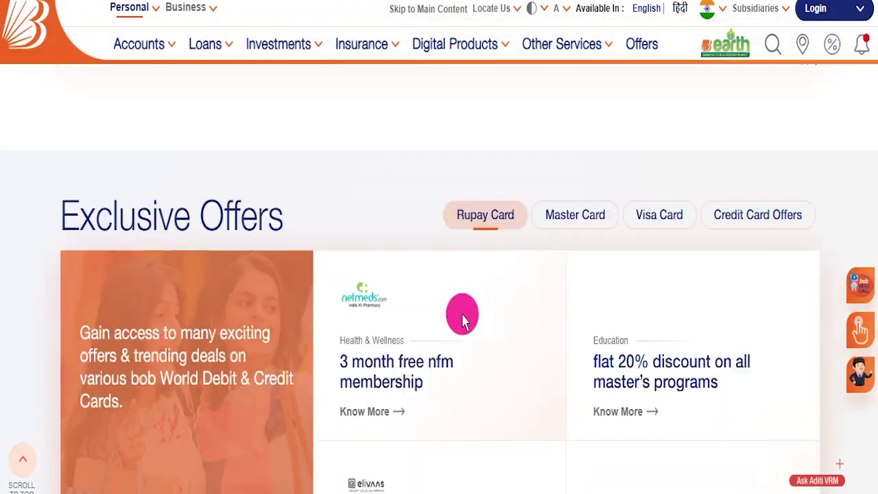
scroll(462, 319, "up", 20)
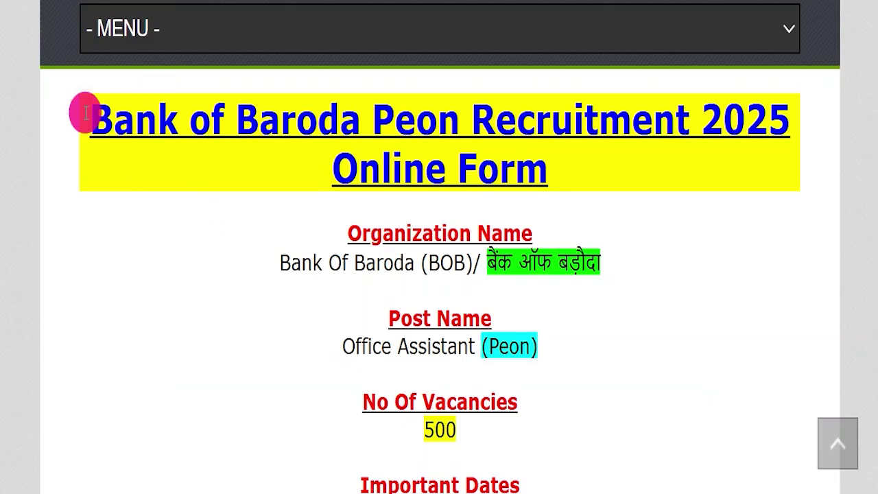
Highlight the peon recruitment heading and look over the job article from the site header back to the organization details.
left_click_drag(85, 113, 631, 211)
left_click(670, 208)
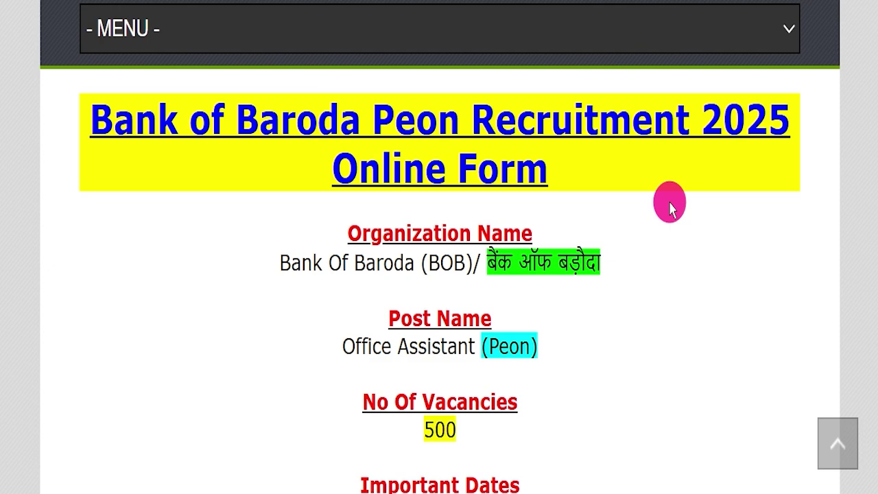
scroll(339, 288, "up", 10)
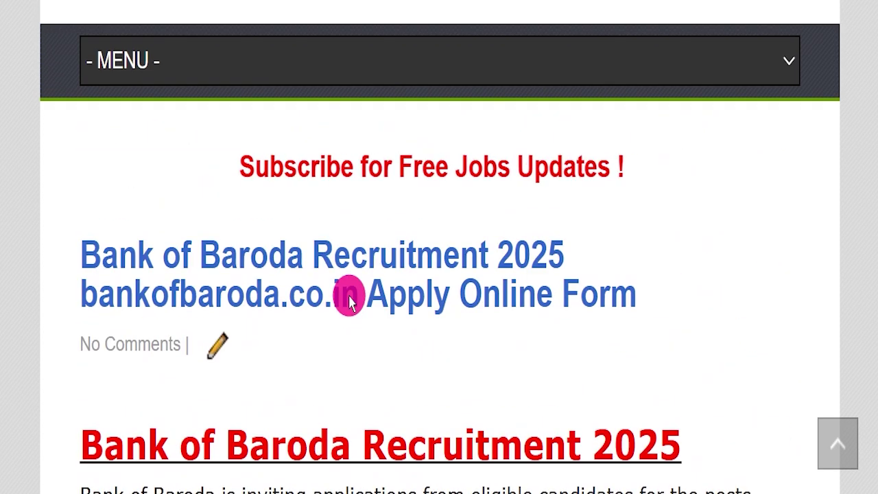
scroll(384, 290, "down", 10)
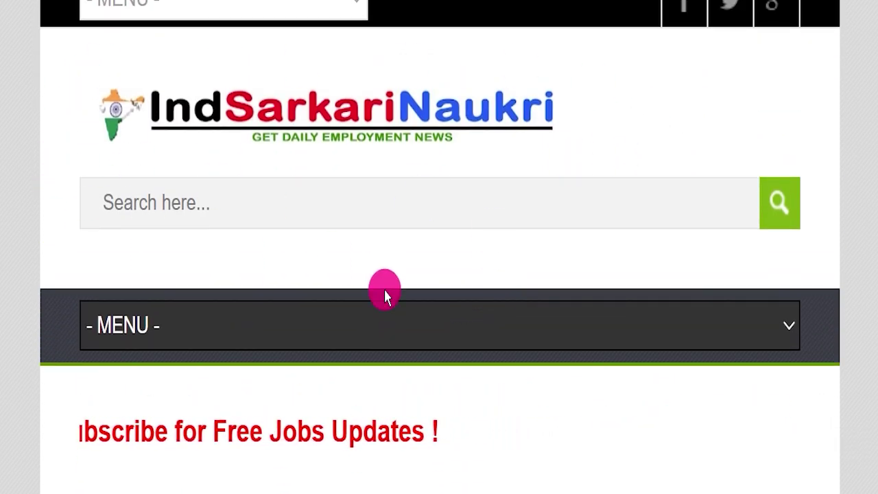
scroll(410, 291, "down", 5)
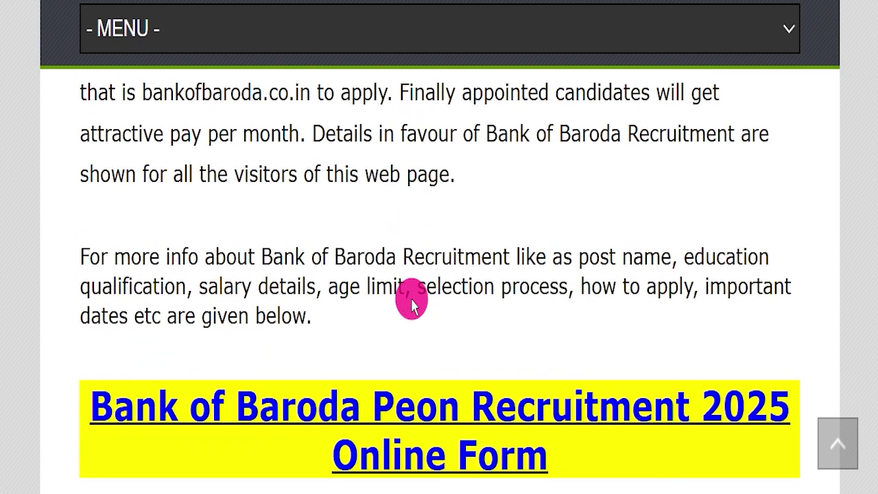
scroll(411, 302, "down", 2)
scroll(383, 293, "down", 1)
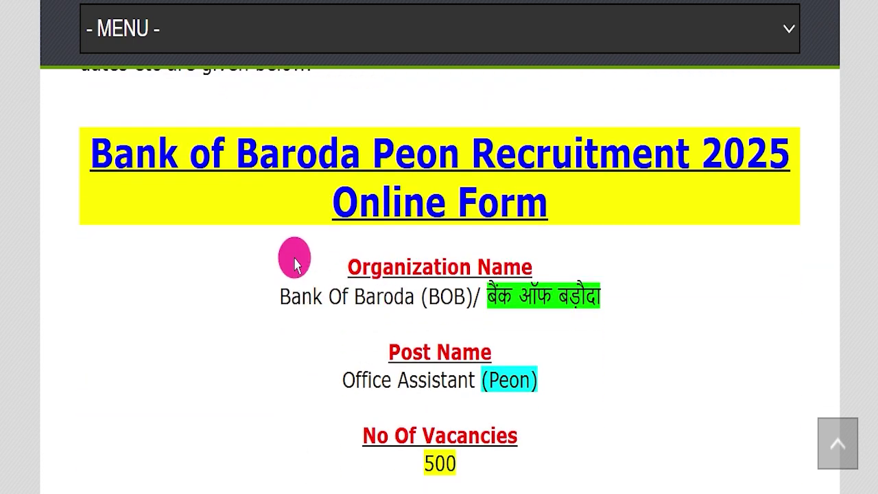
scroll(295, 264, "down", 1)
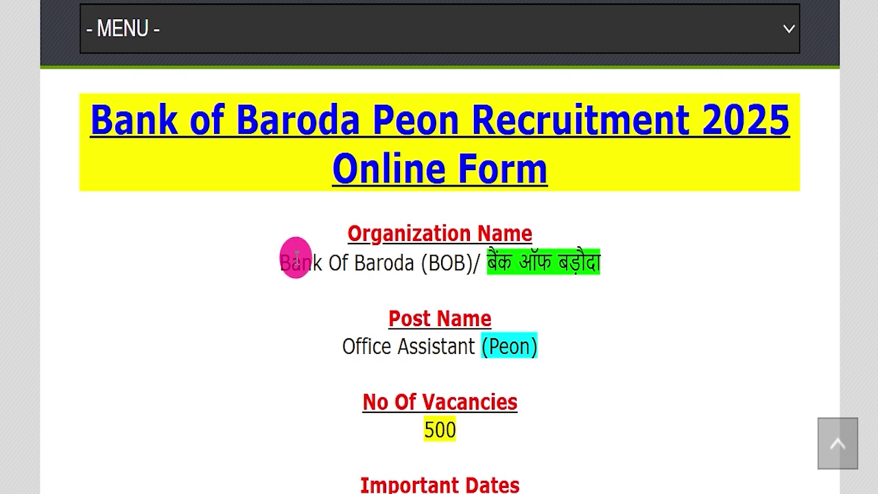
Highlight the "Bank of Baroda Peon Recruitment 2025 Online Form" heading in the article.
left_click_drag(111, 115, 597, 114)
left_click_drag(583, 155, 92, 119)
left_click(171, 206)
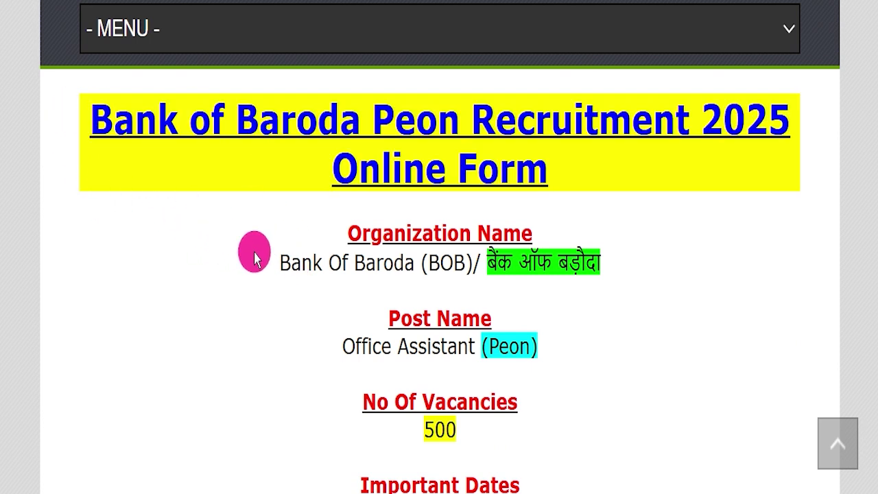
Highlight the organization name, the post name and the number of vacancies in the article.
left_click_drag(215, 247, 634, 252)
left_click_drag(290, 341, 554, 339)
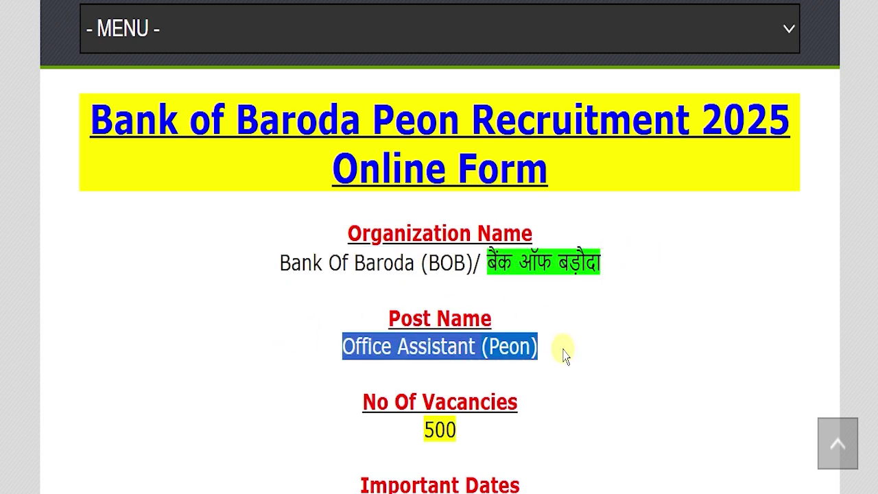
left_click(562, 350)
scroll(378, 284, "down", 3)
left_click_drag(386, 258, 633, 249)
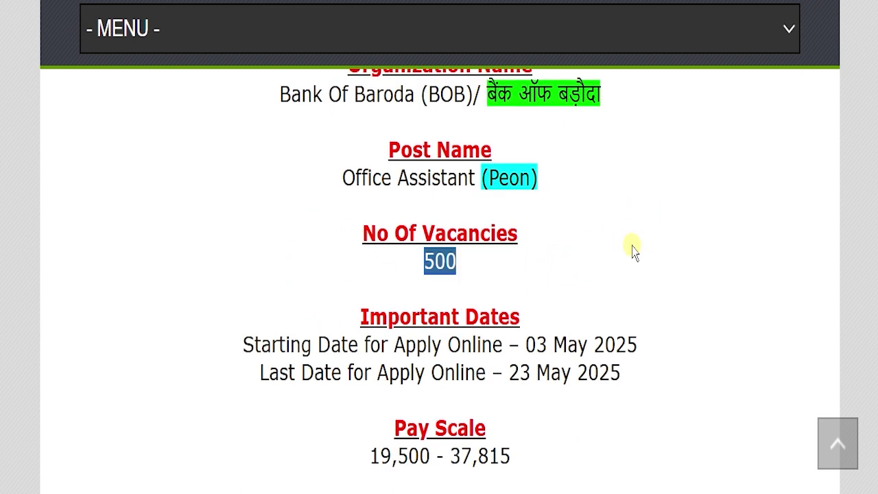
left_click(643, 258)
Underline the last application date, pay scale and educational qualification in red, and add a tick beside the last date.
scroll(644, 259, "down", 3)
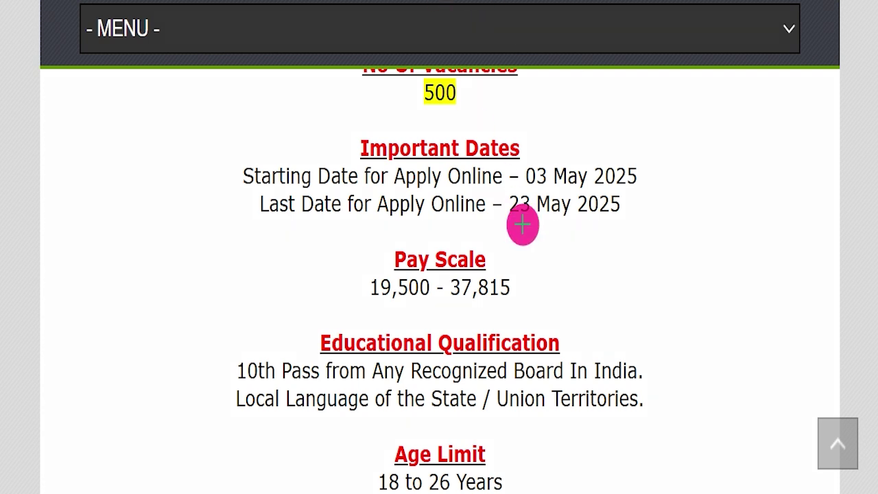
mouse_move(483, 216)
left_mouse_down()
mouse_move(640, 206)
mouse_move(654, 216)
left_mouse_up()
left_click_drag(617, 190, 720, 129)
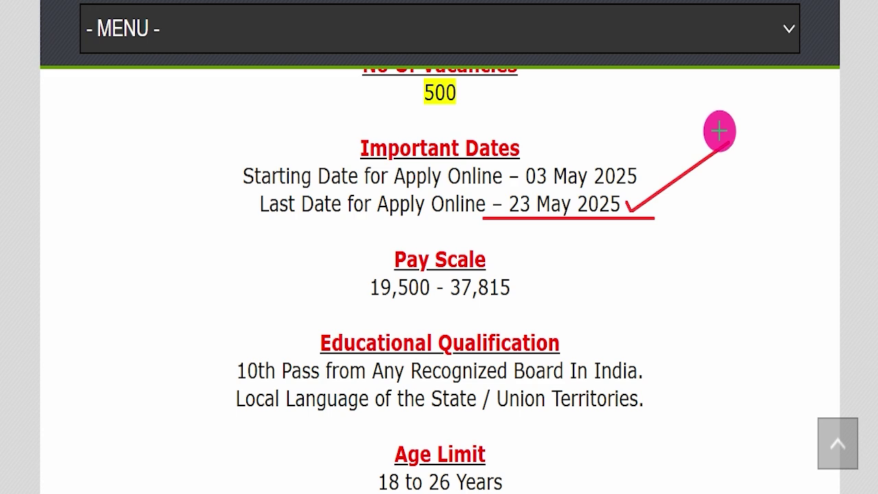
left_click_drag(333, 290, 536, 289)
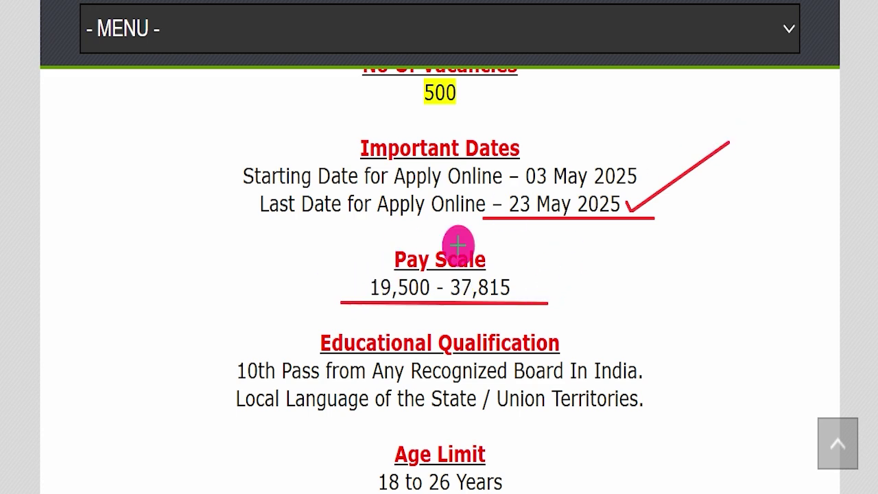
left_click_drag(221, 407, 629, 408)
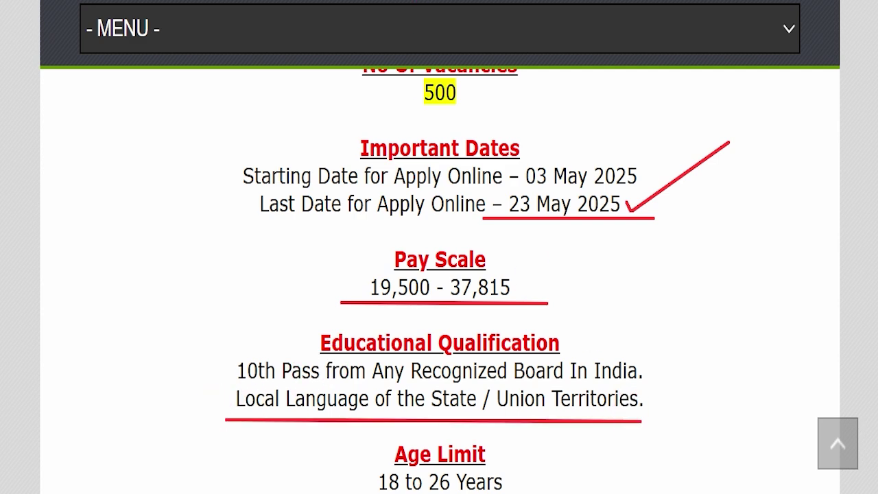
key("Escape")
Highlight the age limit and the application fee lines for each category, including the accepted payment modes.
scroll(396, 196, "down", 3)
triple_click(494, 308)
scroll(568, 290, "down", 3)
scroll(584, 255, "down", 1)
left_click_drag(298, 133, 533, 145)
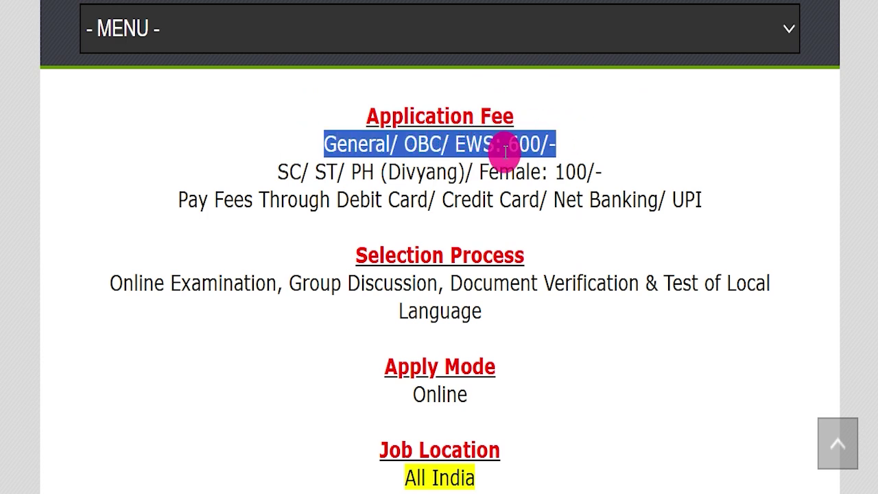
left_click_drag(273, 171, 623, 164)
left_click_drag(346, 199, 701, 193)
left_click(594, 235)
Highlight the selection process, the apply mode and the job location in the article.
left_click_drag(109, 281, 626, 295)
left_click(619, 307)
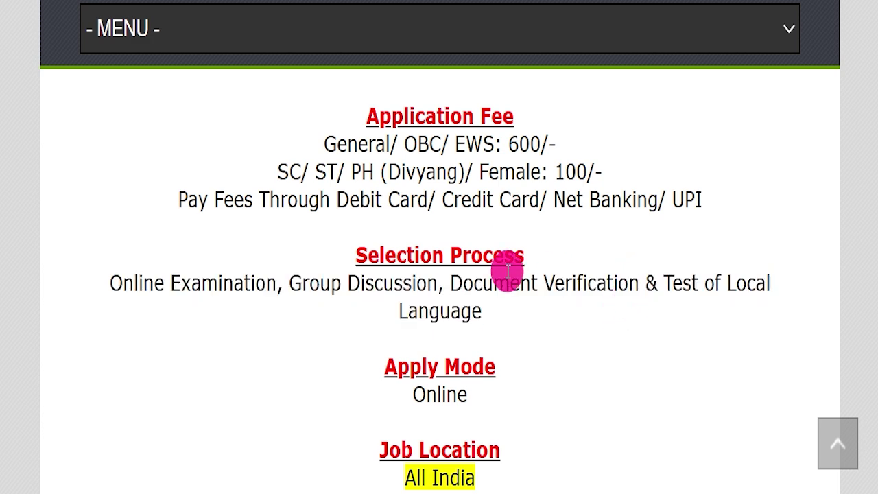
scroll(467, 264, "down", 2)
left_click_drag(347, 306, 505, 304)
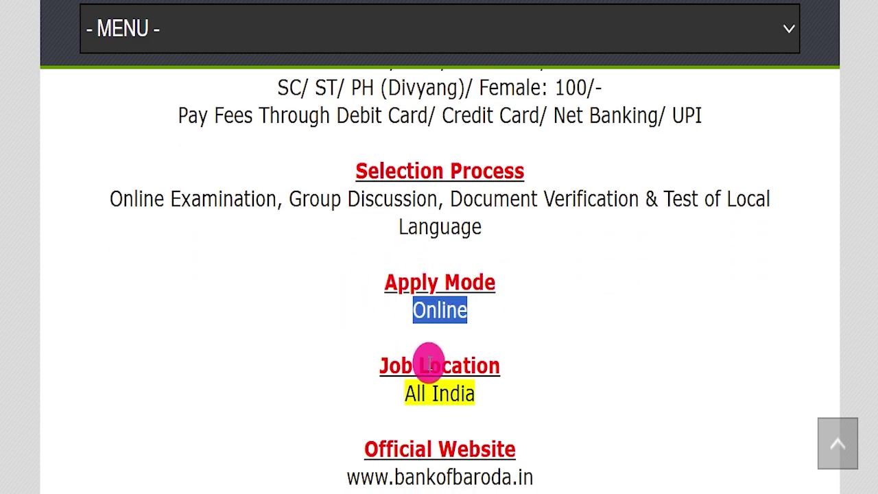
left_click_drag(356, 384, 553, 394)
Highlight the official website address and the English and Hindi notification links under Important Links.
scroll(601, 349, "down", 3)
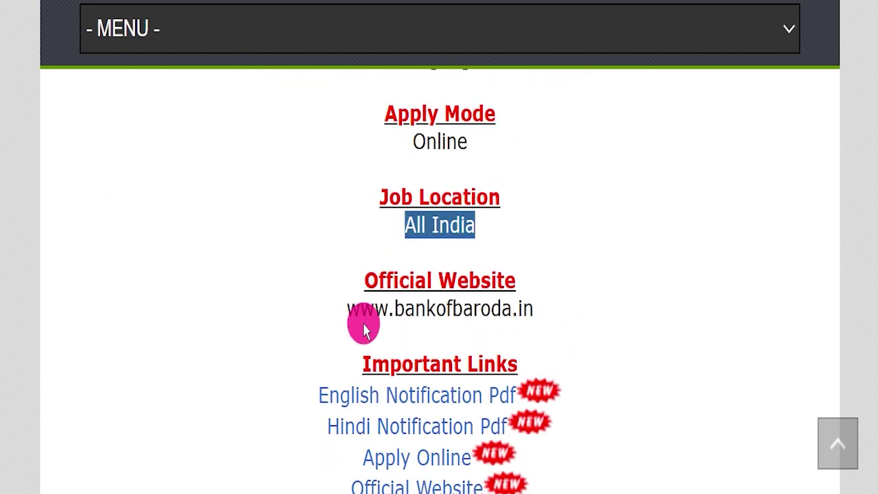
left_click_drag(344, 310, 541, 294)
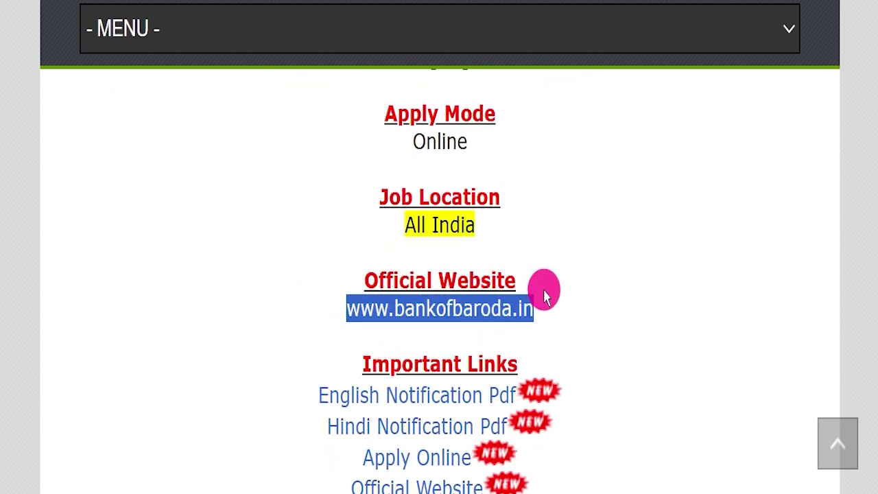
scroll(543, 288, "down", 1)
left_click_drag(336, 308, 613, 372)
left_click(587, 355)
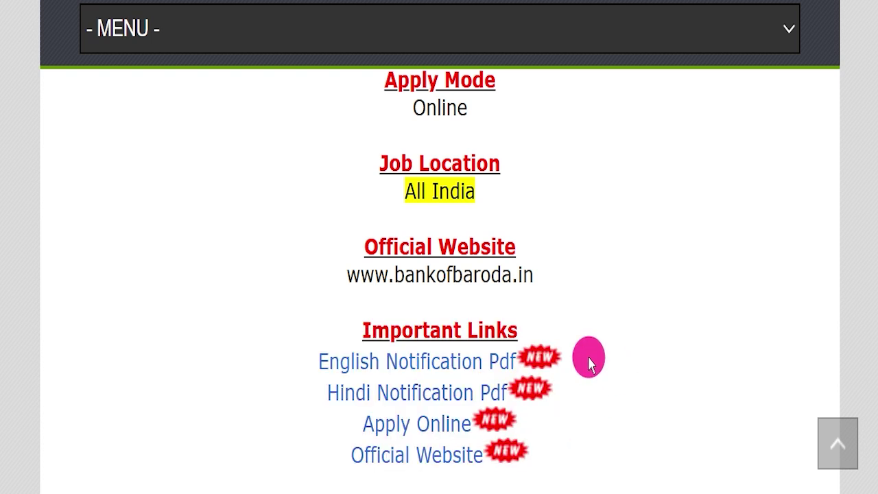
left_click_drag(256, 349, 594, 374)
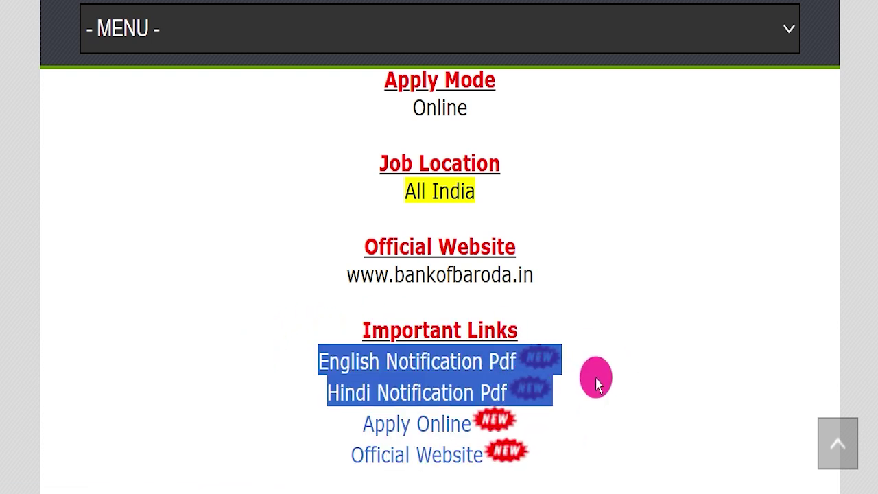
left_click(528, 336)
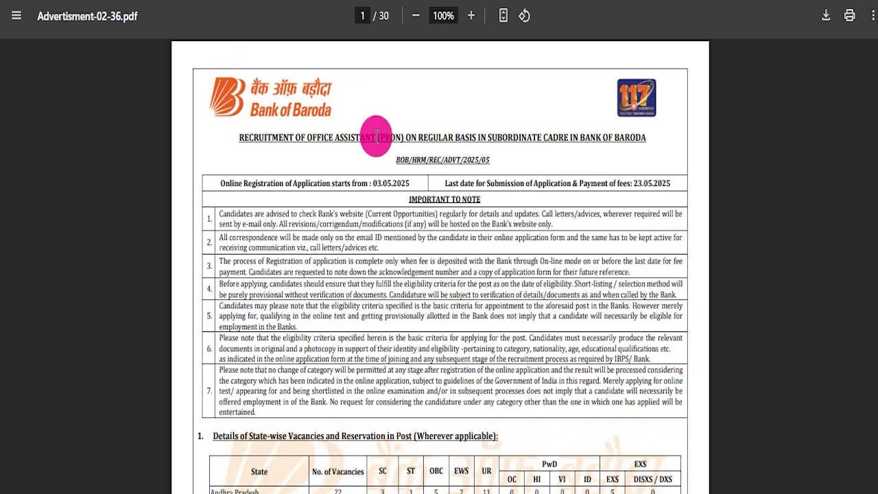
Skim the English advertisement PDF through the position and eligibility criteria, then return to its first page.
scroll(373, 240, "down", 20)
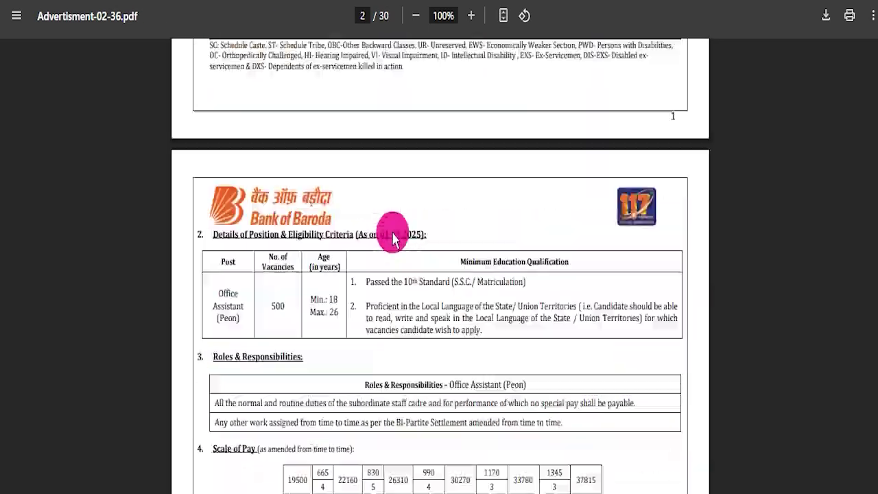
scroll(349, 245, "up", 15)
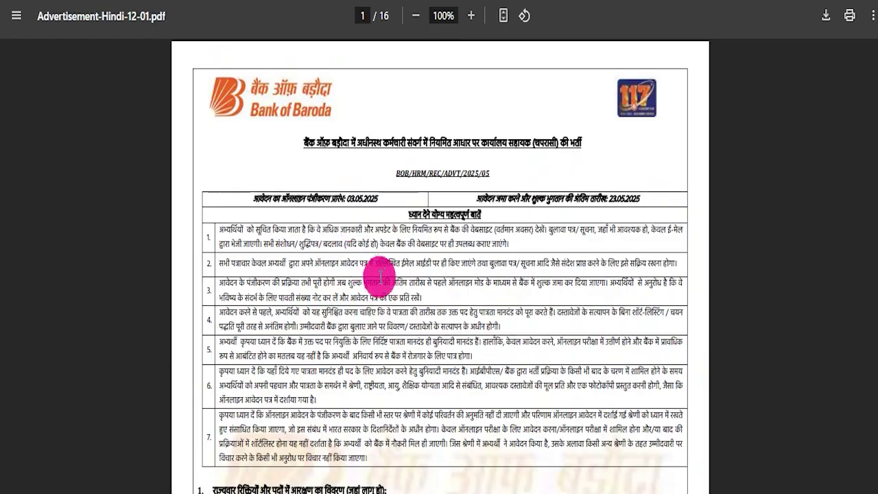
Skim the Hindi advertisement PDF through the vacancy table, eligibility and exam centres to its last page, then return to the start.
scroll(379, 274, "down", 15)
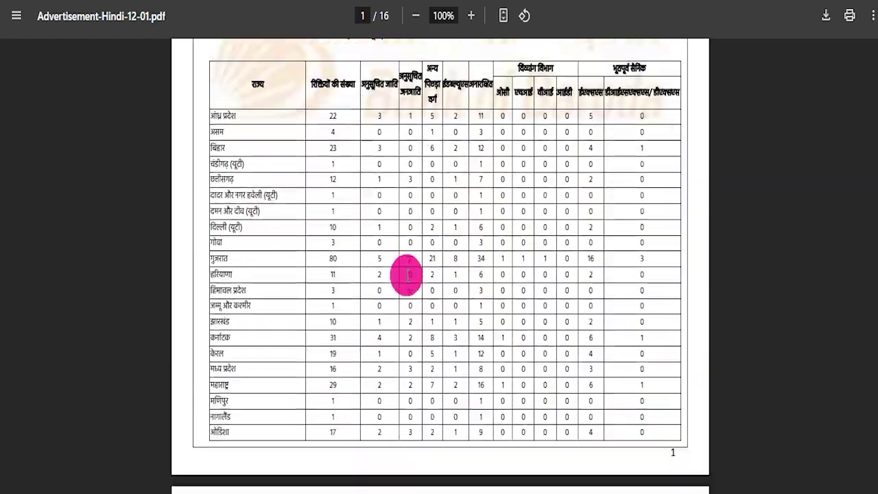
scroll(387, 255, "down", 20)
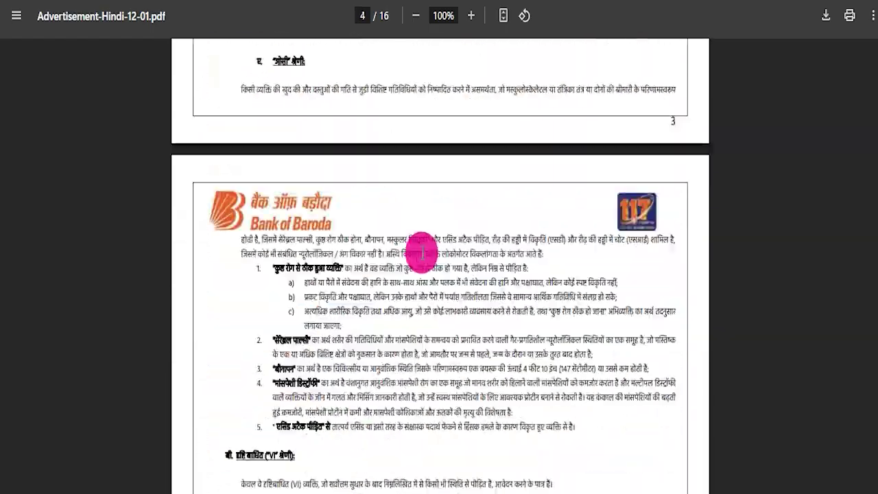
scroll(419, 265, "down", 20)
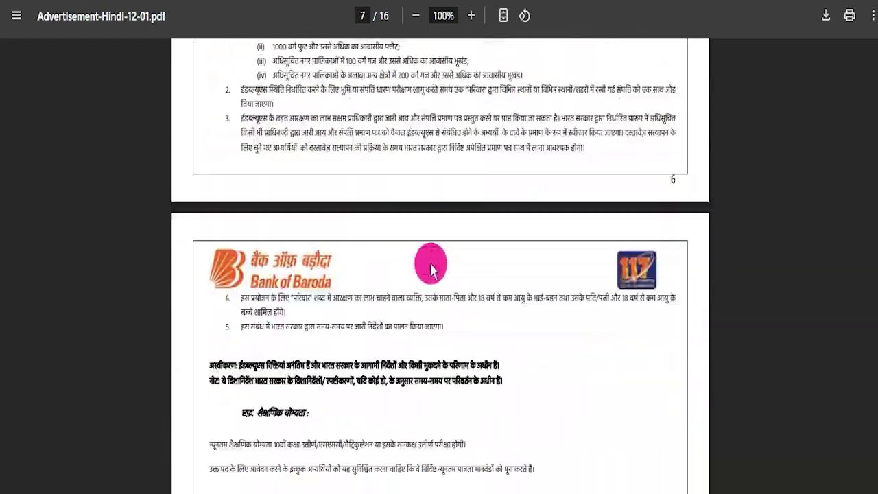
scroll(437, 270, "down", 20)
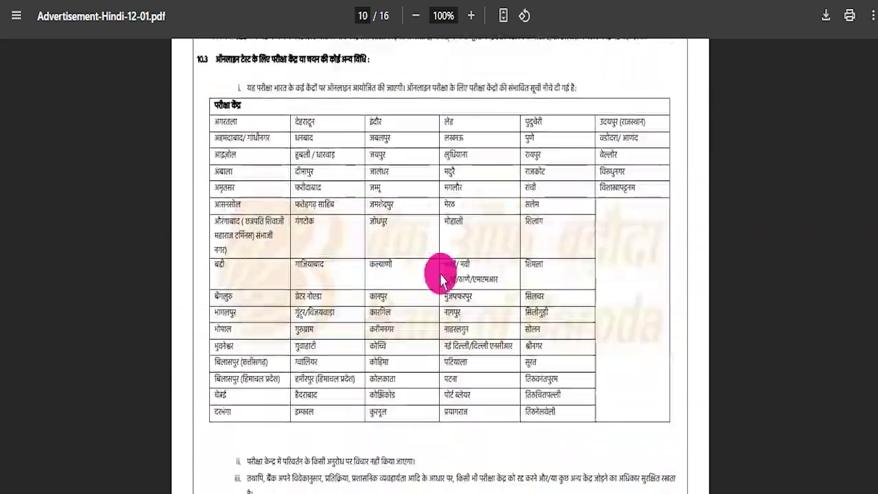
scroll(442, 277, "down", 20)
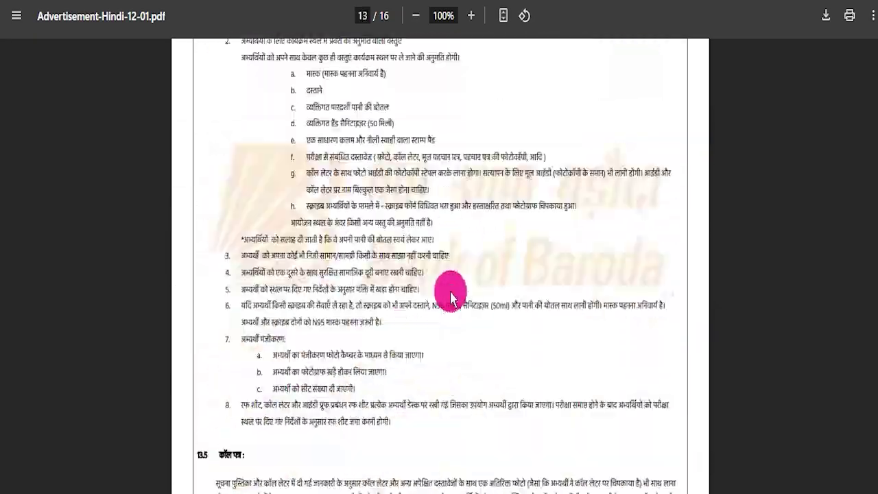
scroll(701, 347, "down", 15)
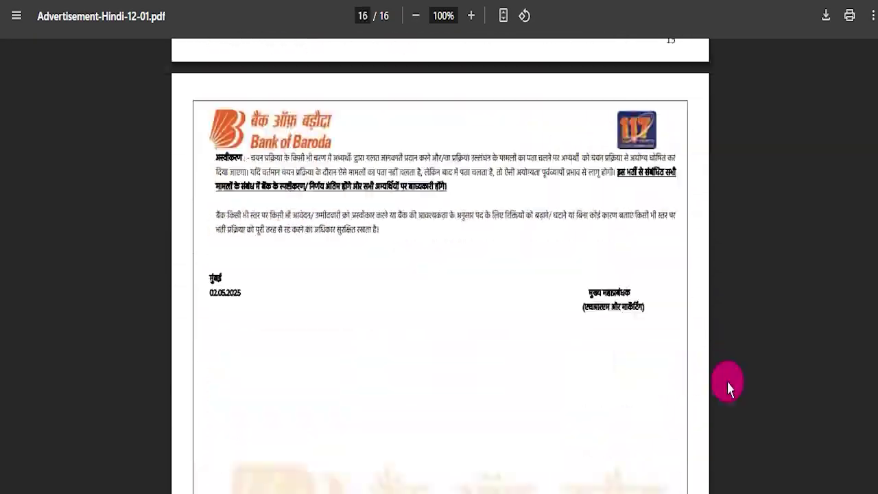
left_click_drag(876, 467, 875, 40)
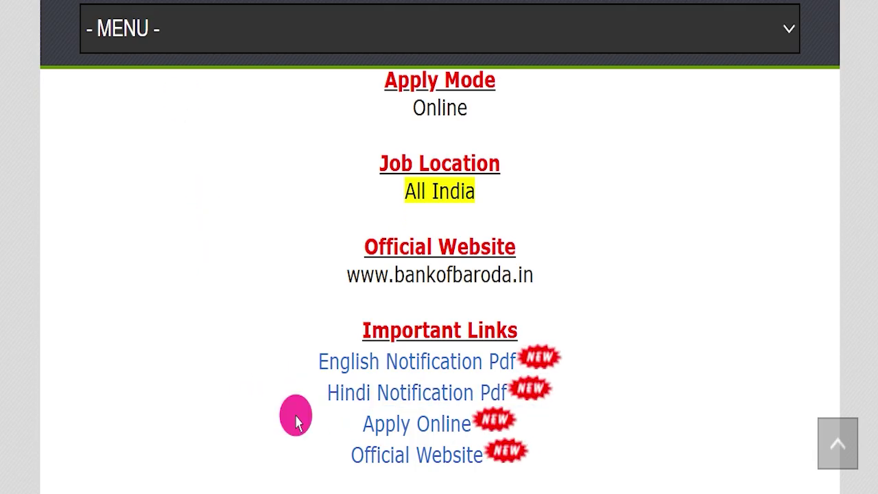
Highlight the Apply Online link, then mark the candidate login fields, security code image and Submit in red before clearing the marks.
left_click_drag(296, 421, 470, 424)
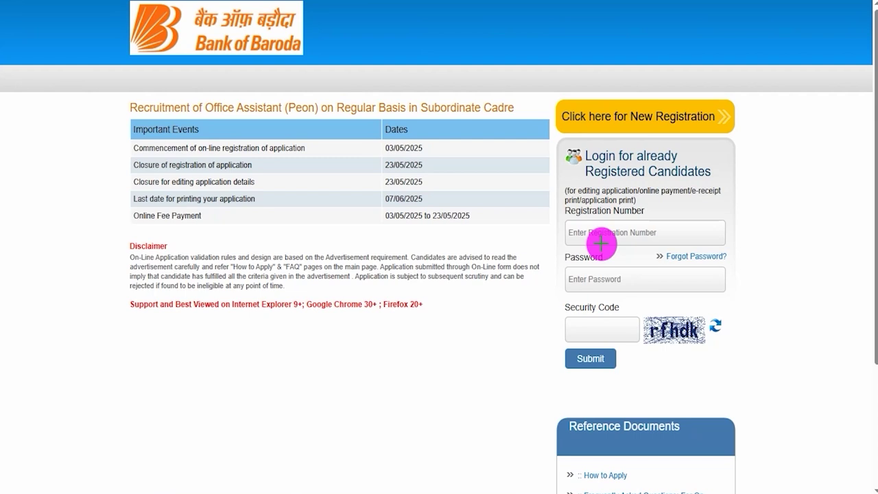
left_click_drag(674, 234, 707, 207)
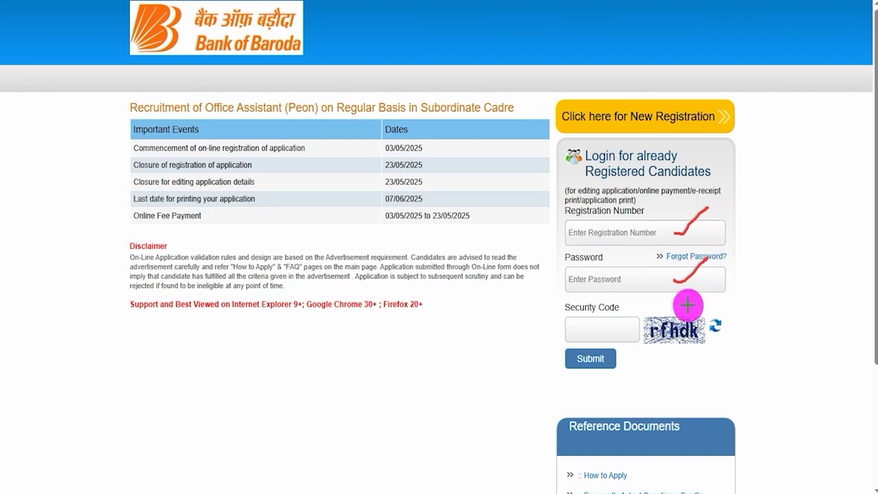
left_click_drag(657, 342, 707, 336)
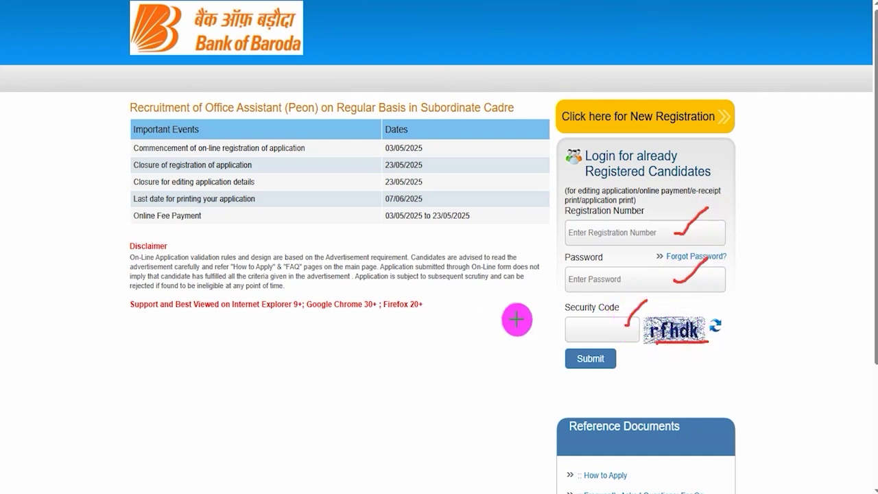
left_click_drag(381, 345, 557, 361)
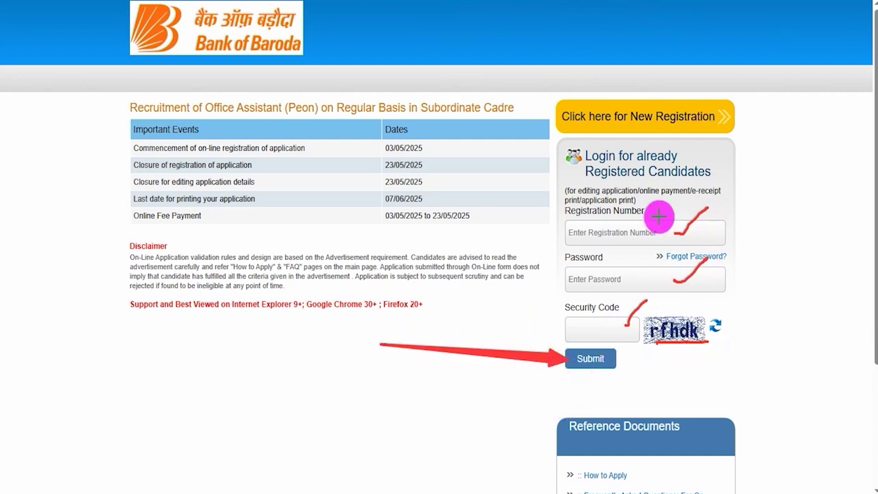
left_click(592, 0)
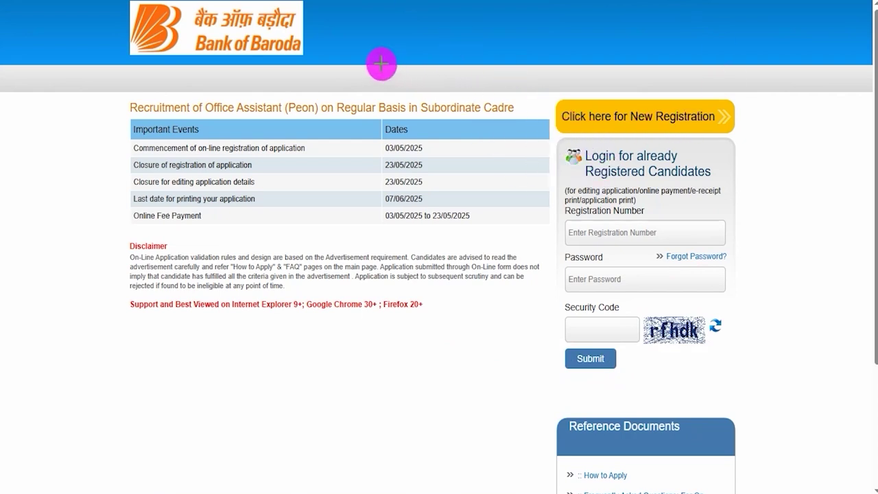
Point out and open the new registration form, then tick the name fields from Confirm First Name to Confirm Last Name in red.
left_click_drag(431, 72, 574, 101)
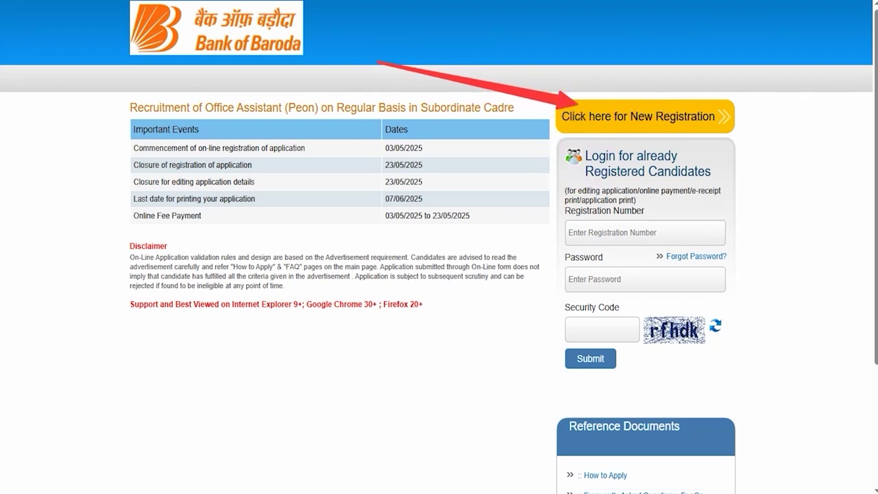
left_click(598, 123)
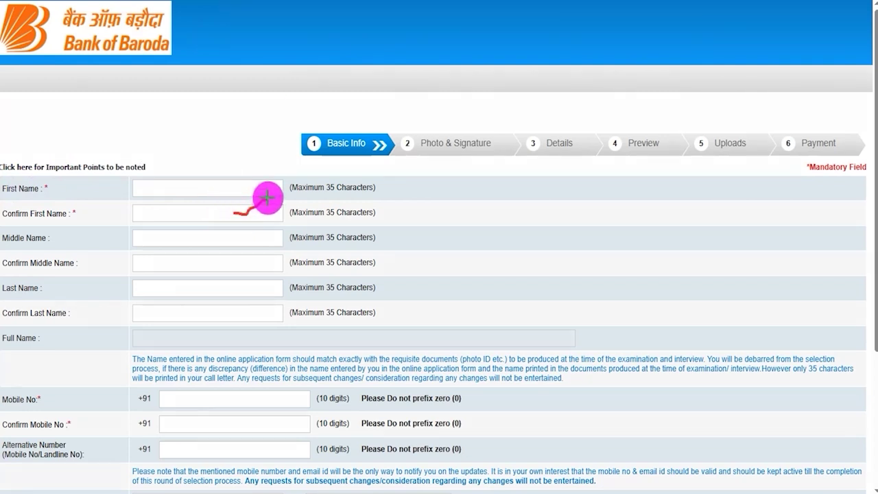
left_click_drag(237, 240, 271, 221)
left_click_drag(251, 265, 277, 249)
left_click_drag(259, 291, 281, 274)
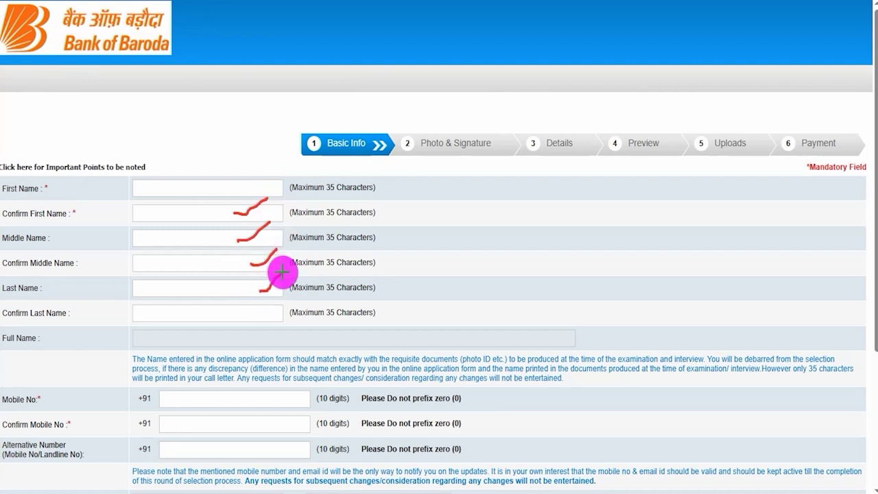
left_click_drag(268, 314, 280, 306)
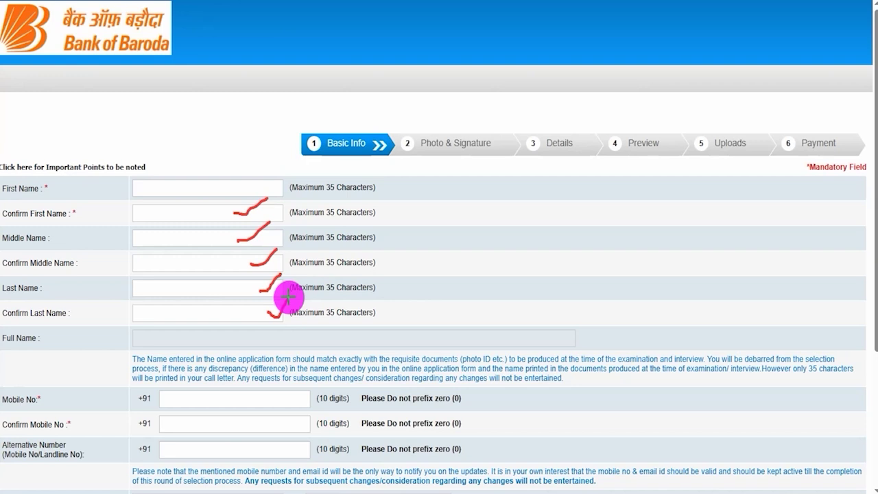
left_click_drag(288, 297, 286, 300)
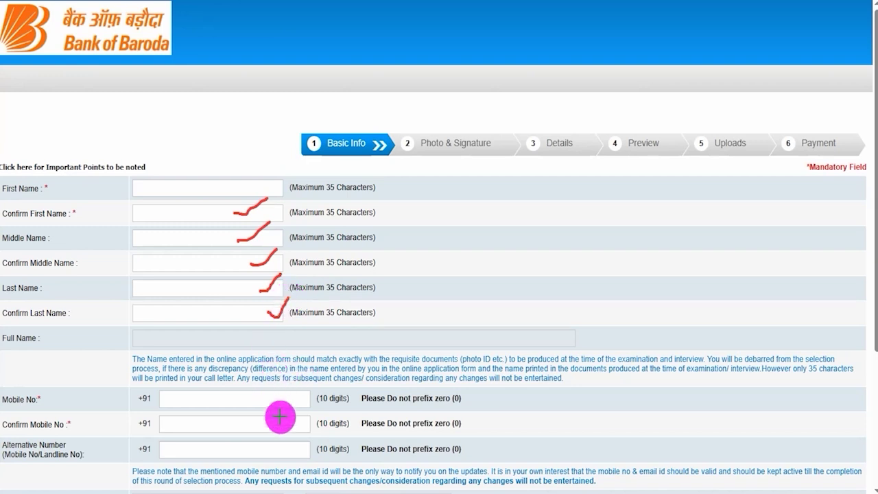
Tick the Mobile No, Confirm Mobile No and Alternative Number fields in red, then clear all the marks.
left_click_drag(287, 401, 303, 381)
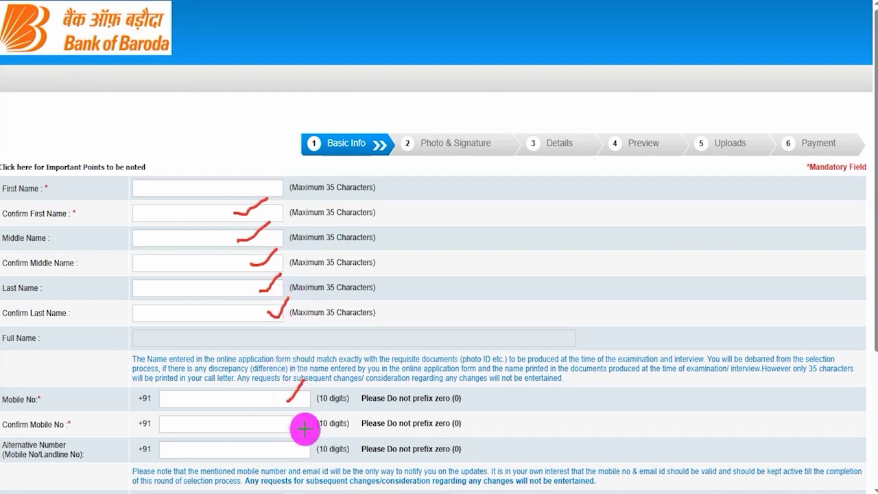
left_click_drag(296, 424, 313, 400)
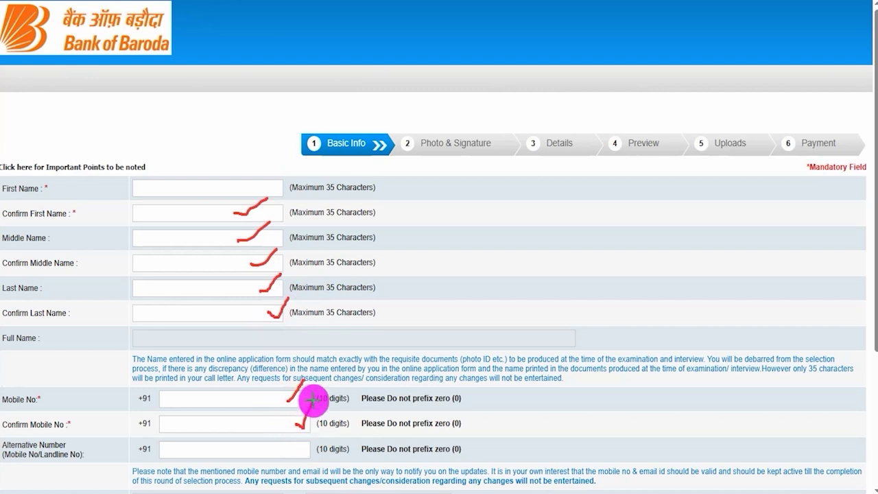
left_click_drag(289, 452, 319, 425)
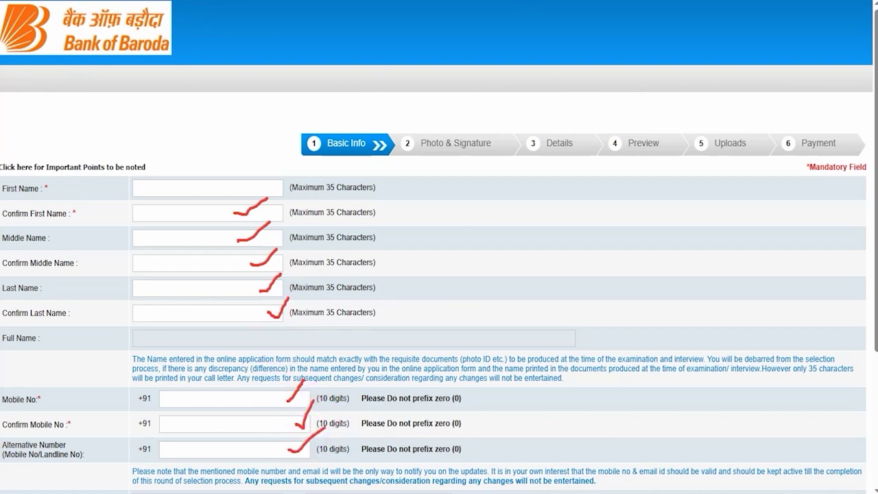
key("Escape")
View the available email domain names and tick the Email ID and Confirm Email ID fields in red.
scroll(327, 297, "down", 3)
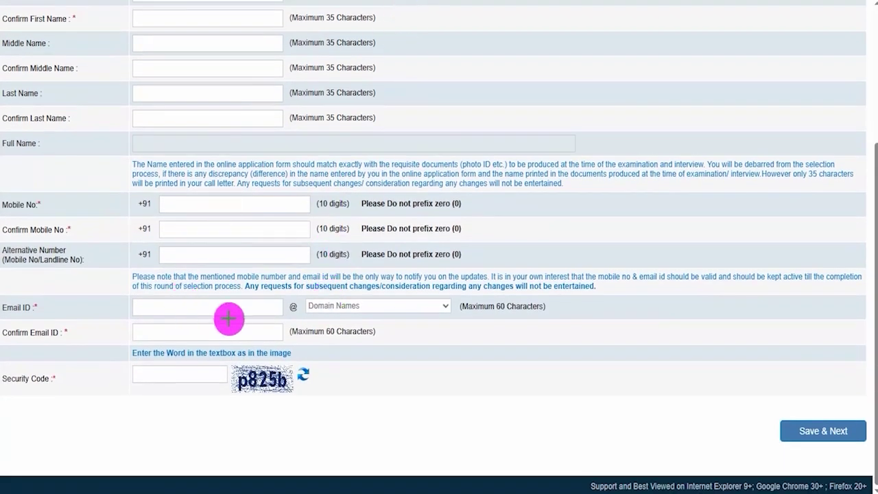
left_click_drag(233, 307, 252, 291)
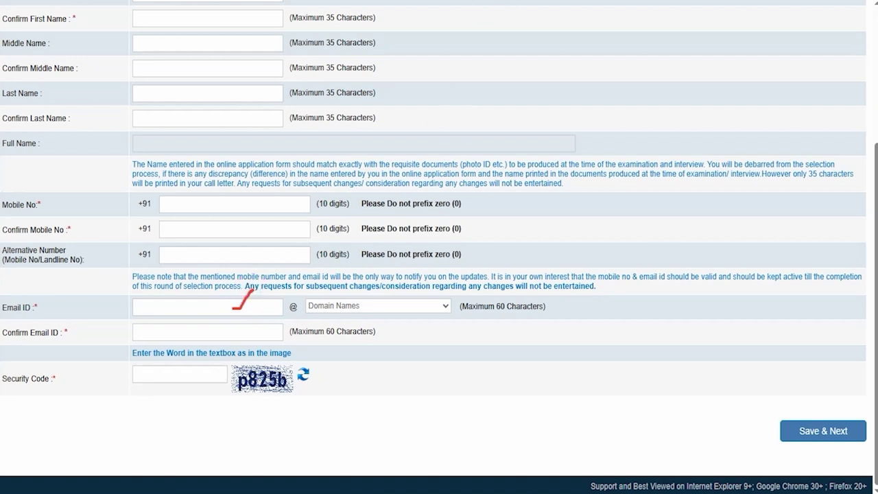
left_click(396, 305)
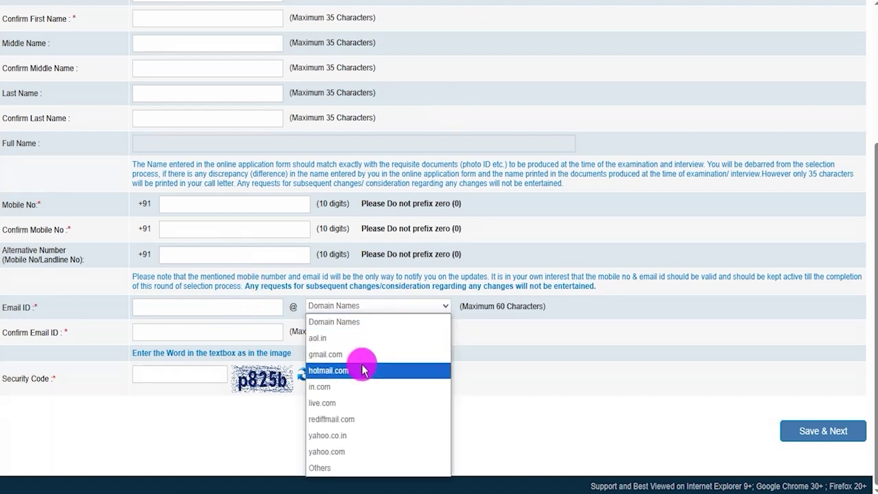
left_click(496, 336)
left_click_drag(233, 308, 253, 290)
left_click_drag(259, 333, 284, 323)
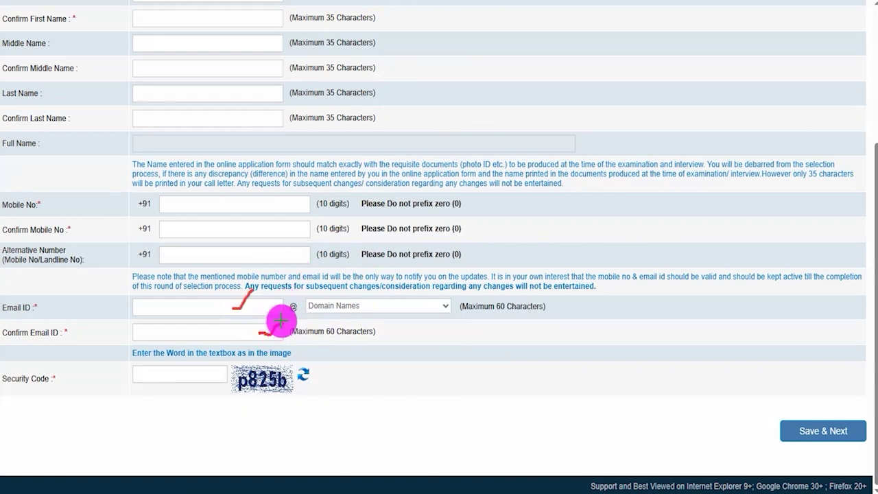
Underline the security code image and tick its entry field, then draw an arrow towards Save & Next.
left_click_drag(239, 391, 296, 392)
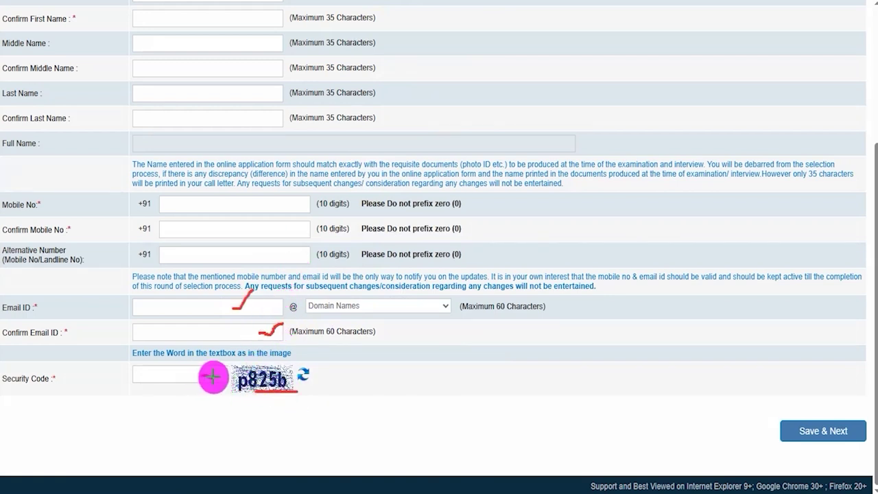
left_click_drag(201, 374, 225, 362)
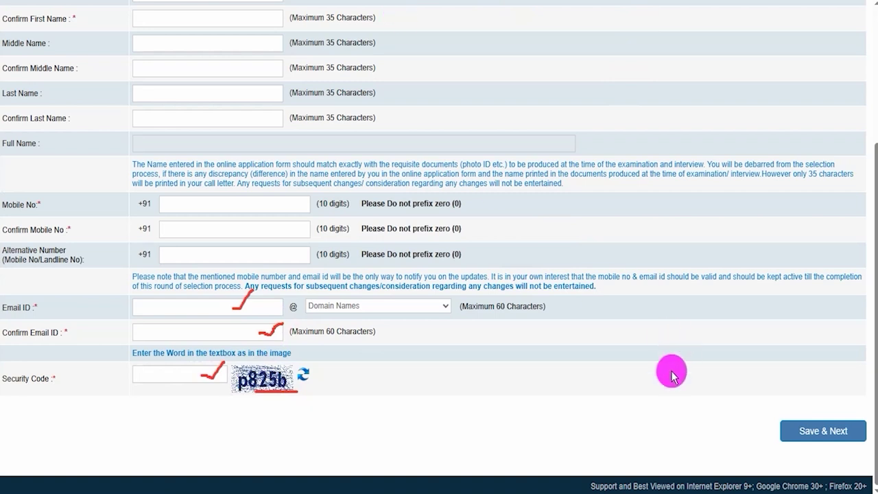
mouse_move(668, 372)
left_mouse_down()
mouse_move(741, 408)
mouse_move(750, 423)
left_mouse_up()
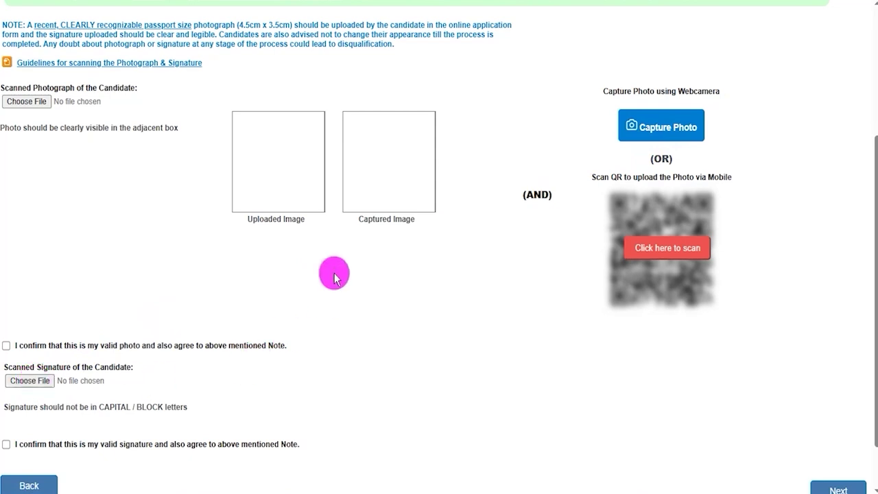
Open the photograph and signature scanning guidelines and highlight the photograph size 4.5cmX3.5cm and file size 20kb – 50kb.
left_click_drag(1, 64, 221, 66)
left_click(196, 65)
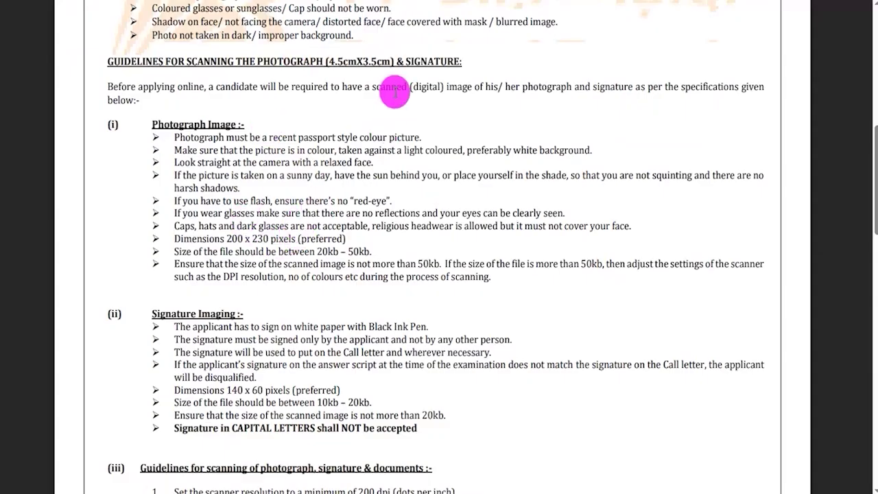
left_click_drag(329, 63, 385, 63)
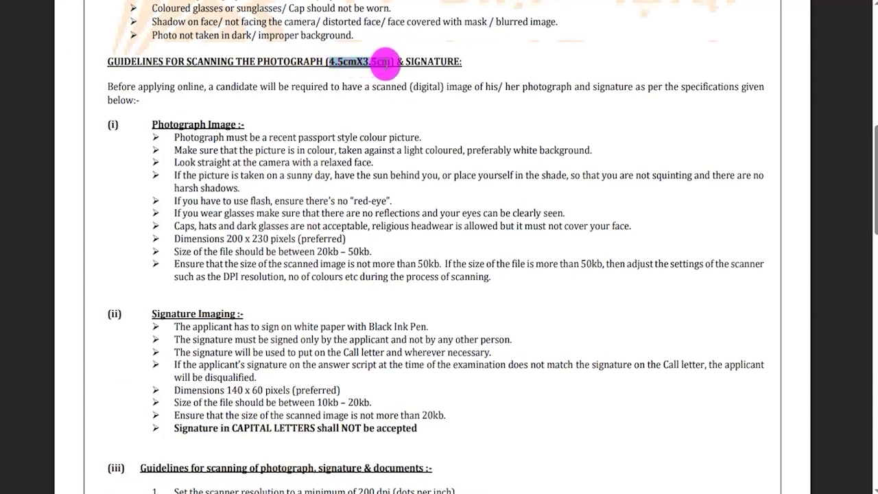
left_click_drag(317, 252, 363, 251)
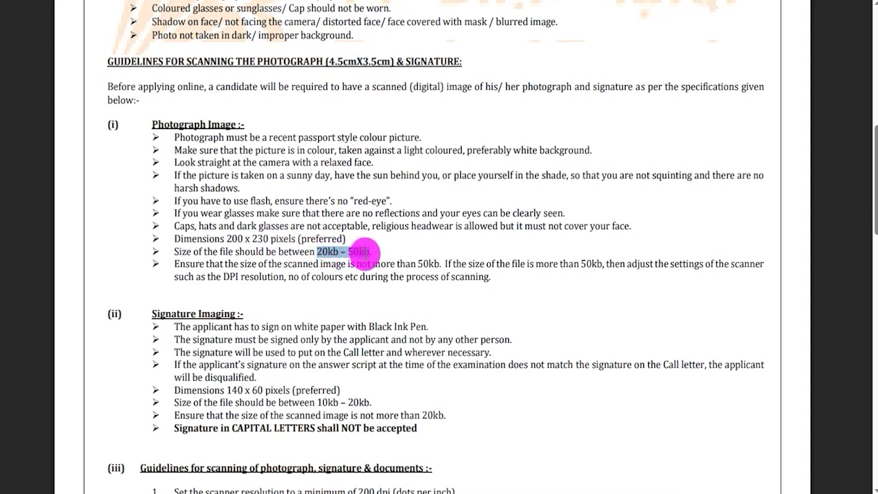
Highlight the signature file size 10kb – 20kb and the dimensions 140 x 60 pixels in the guidelines.
left_click(322, 403)
left_click_drag(321, 403, 362, 402)
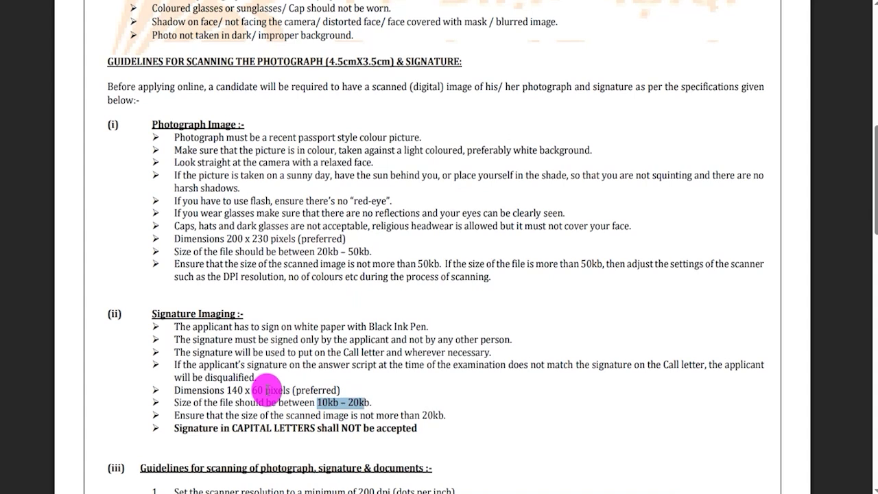
left_click_drag(227, 389, 306, 384)
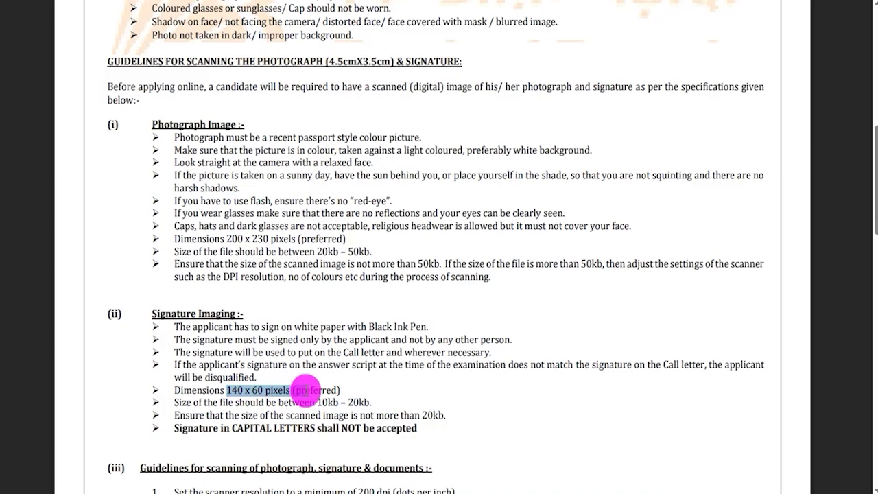
left_click_drag(306, 385, 308, 386)
left_click(310, 276)
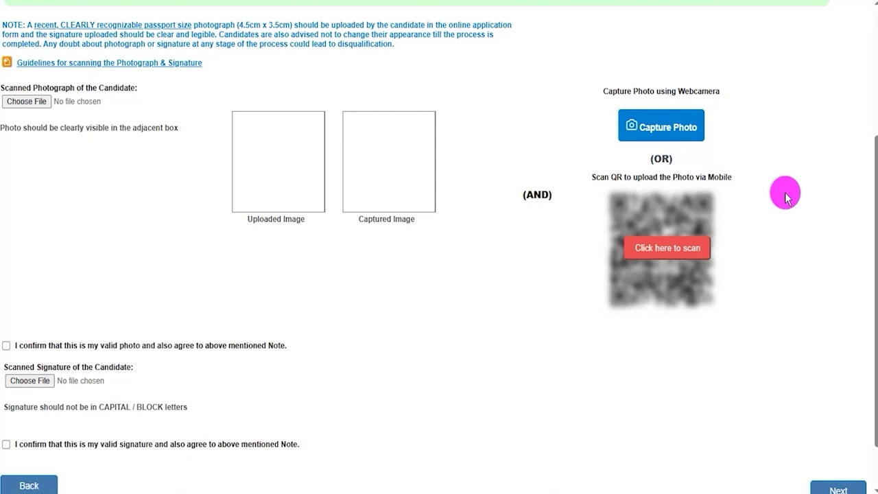
Reveal the QR code for uploading the photo via mobile and highlight the Scanned Signature of the Candidate label.
left_click(660, 251)
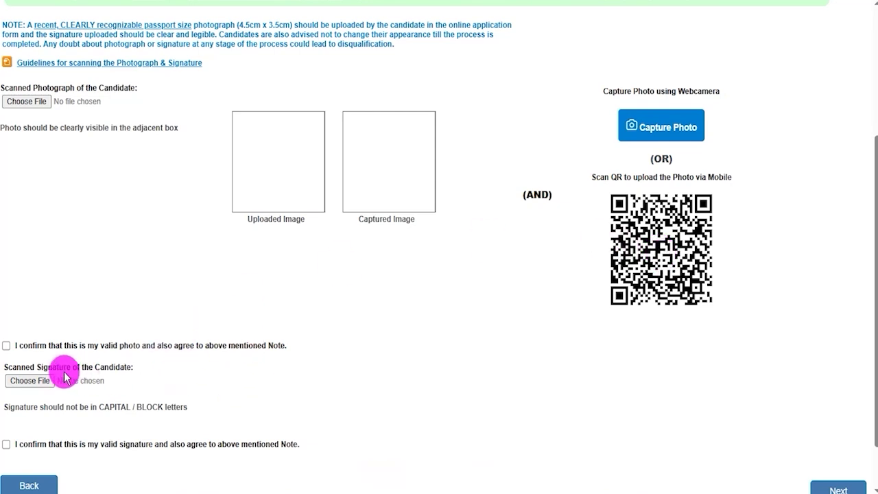
left_click_drag(47, 367, 103, 367)
left_click(108, 366)
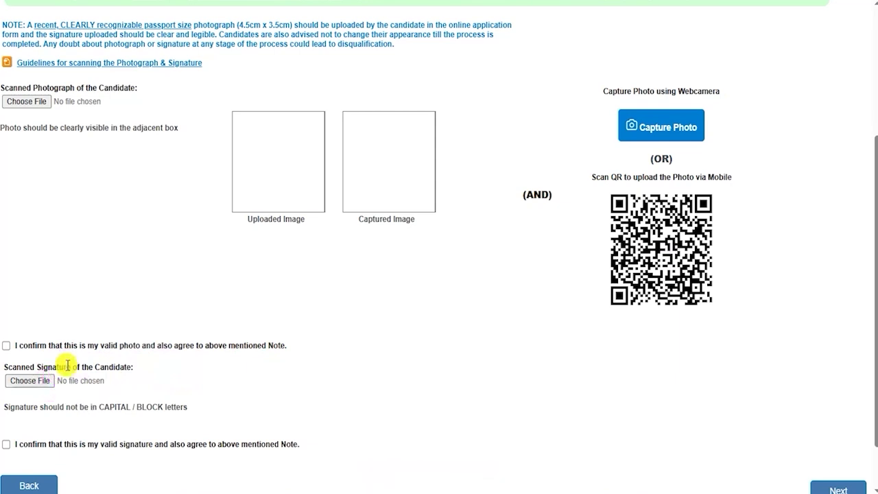
Highlight the signature label, tick both confirmations that the photo and signature are valid, and proceed to the Details stage.
left_click_drag(66, 366, 135, 372)
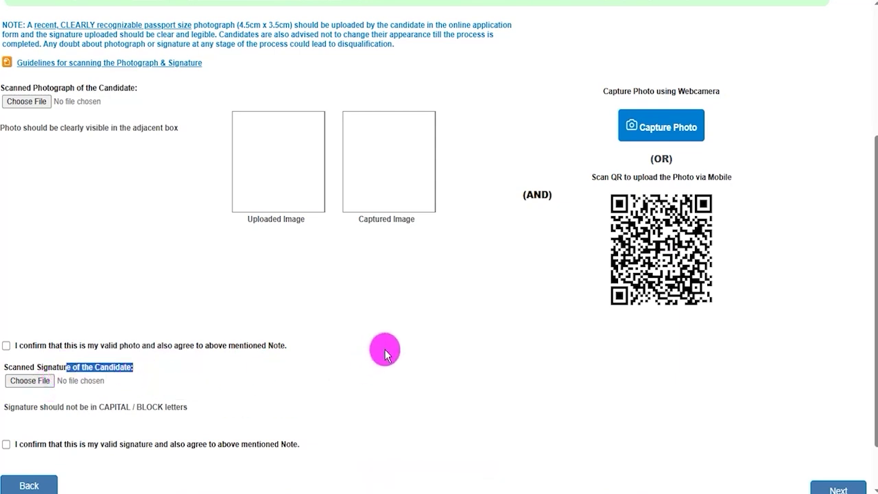
scroll(384, 353, "down", 1)
left_click(6, 285)
left_click(7, 386)
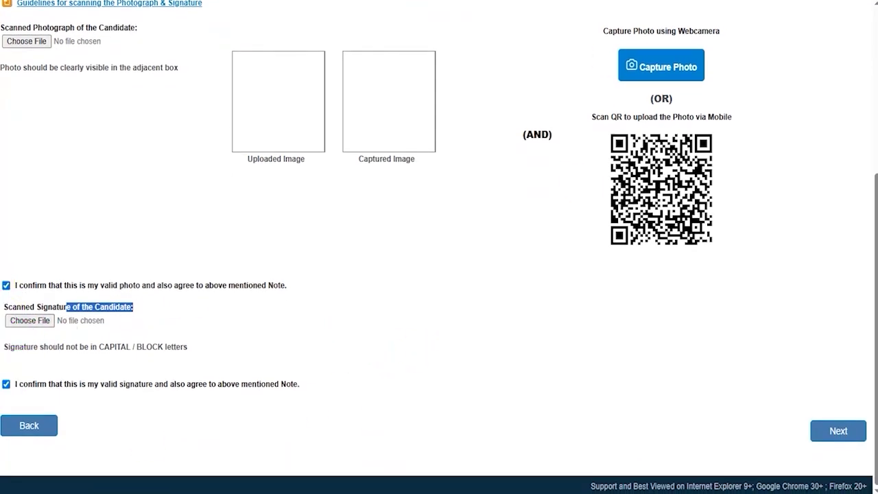
left_click_drag(641, 370, 773, 414)
left_click(831, 429)
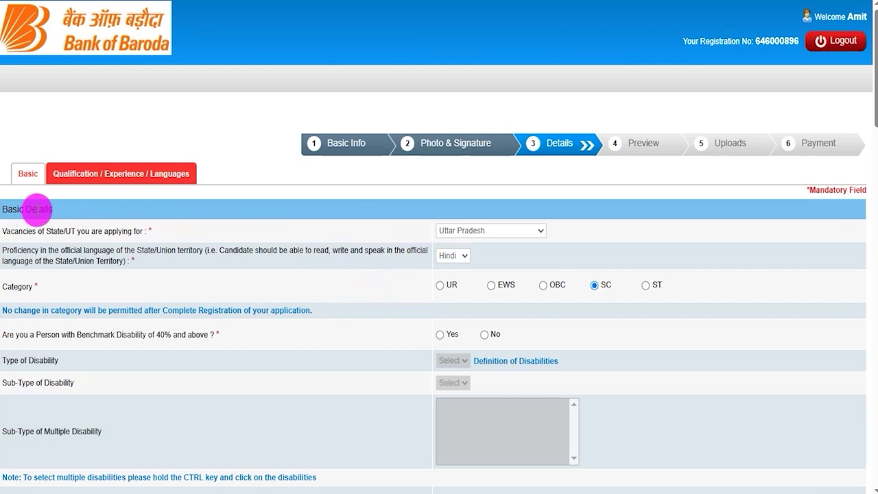
Choose Uttar Pradesh as the State/UT whose vacancies are being applied for.
left_click(462, 232)
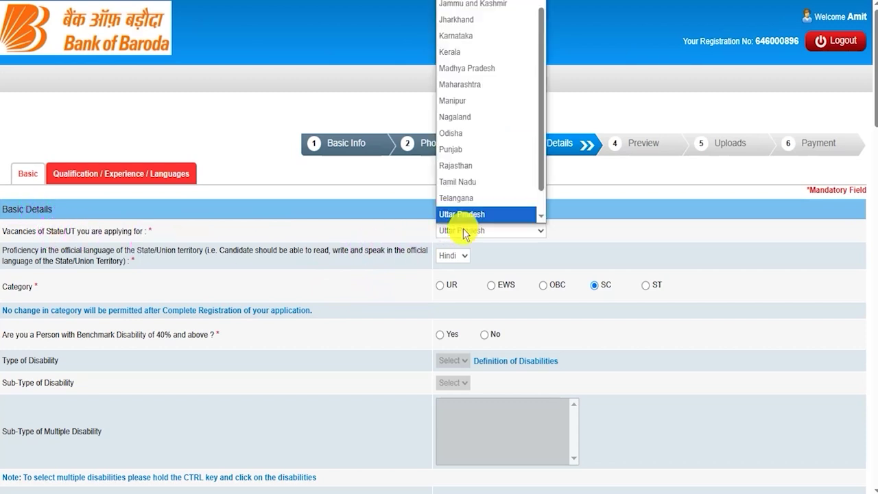
scroll(476, 180, "down", 1)
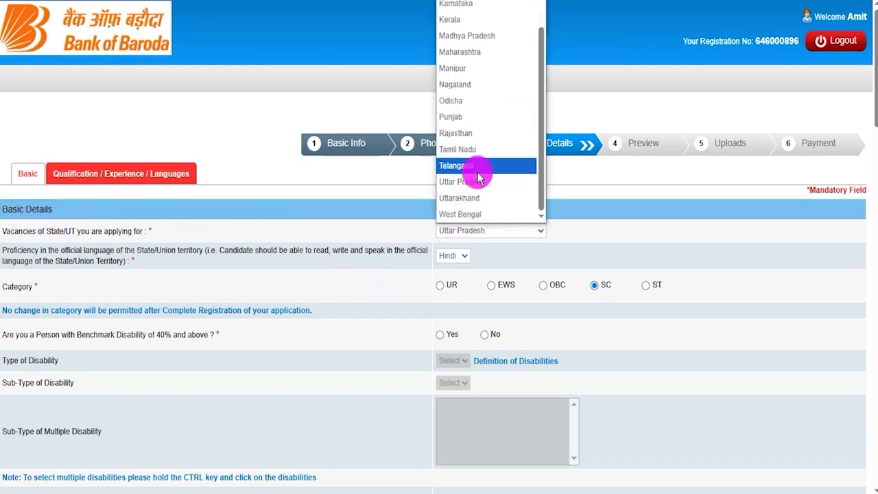
left_click(476, 181)
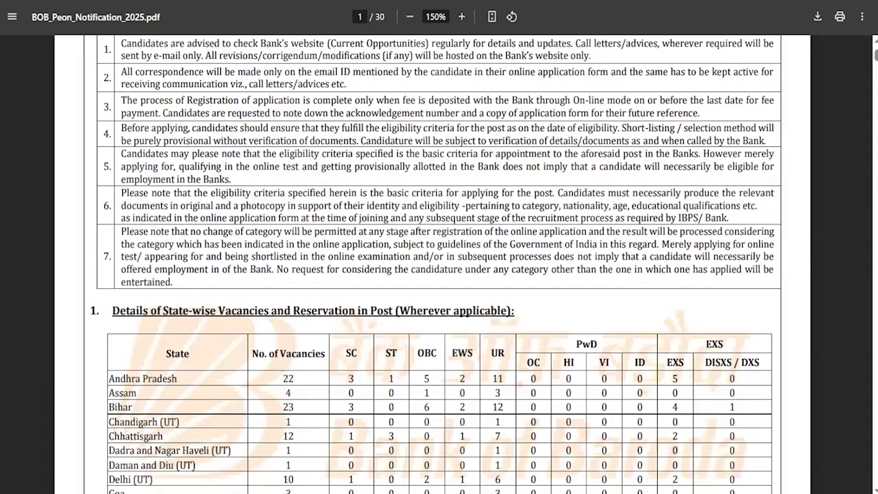
Switch to BOB_Peon_Notification_2025.pdf and examine the state-wise vacancies table, highlighting the Gujarat entry.
scroll(264, 331, "down", 4)
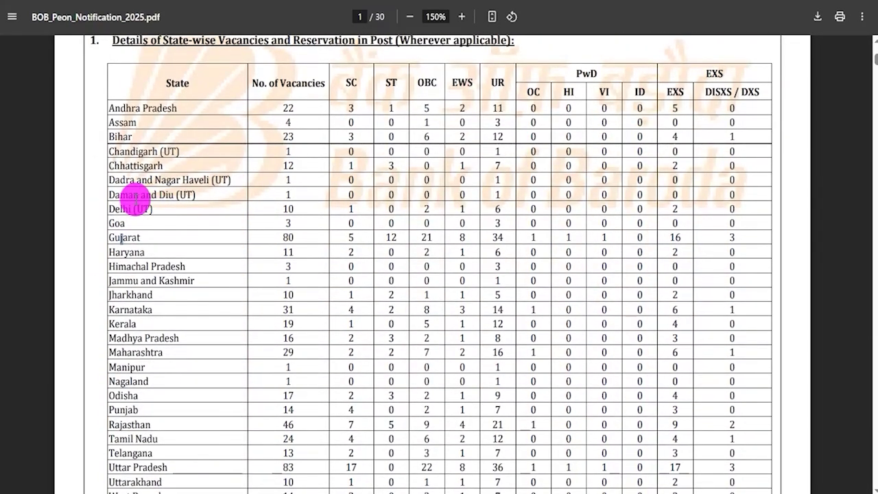
double_click(124, 237)
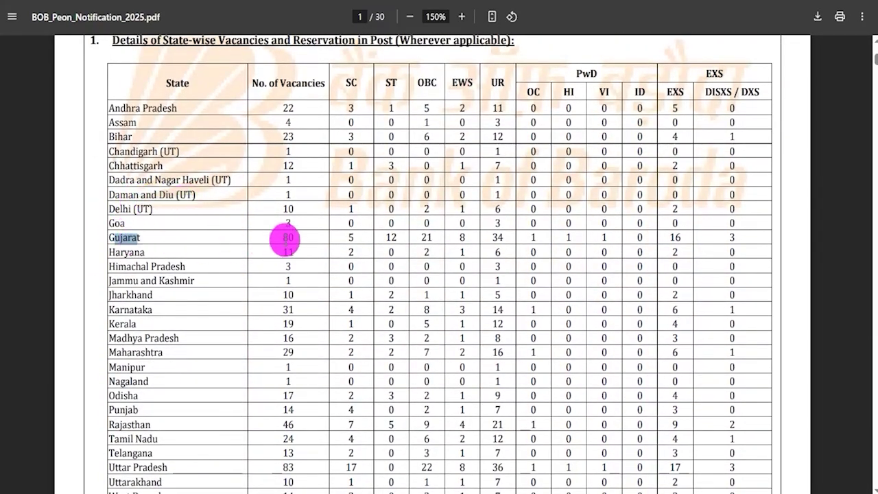
double_click(286, 239)
left_click_drag(119, 272, 154, 280)
left_click(178, 338)
scroll(179, 338, "down", 4)
scroll(178, 338, "up", 4)
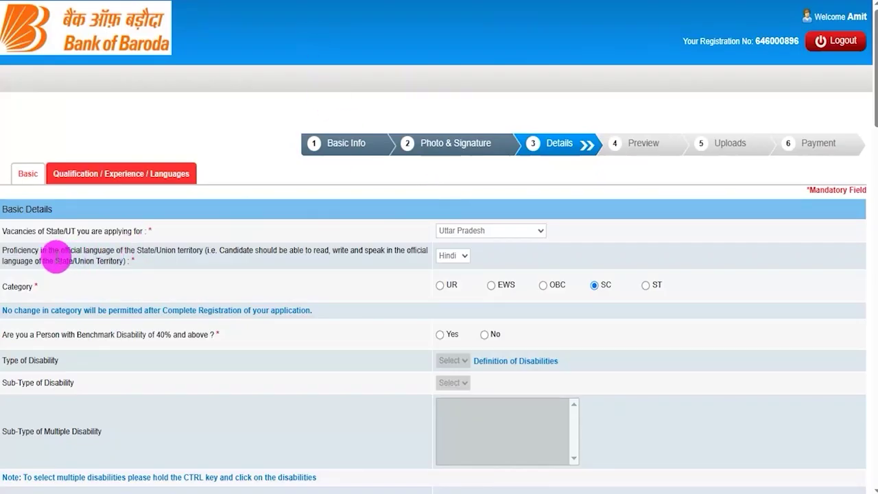
In the application form, keep Uttar Pradesh as the state and choose Hindi as the official language proficiency.
left_click(448, 231)
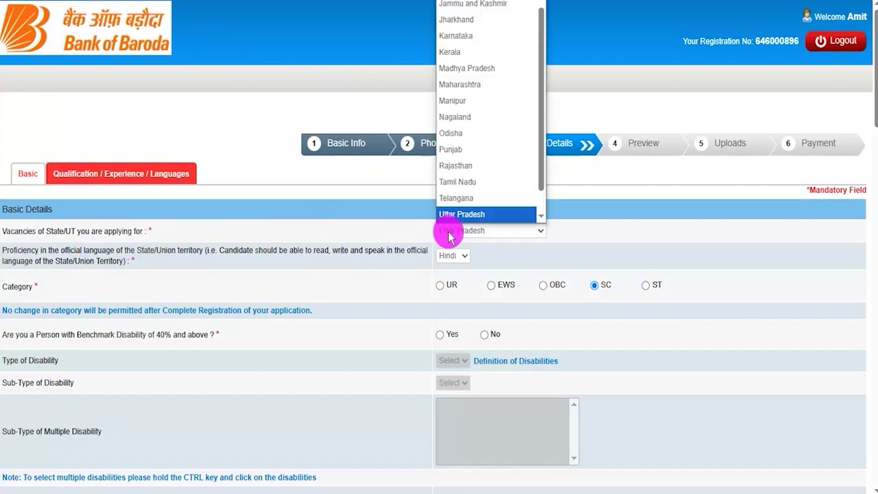
left_click(448, 231)
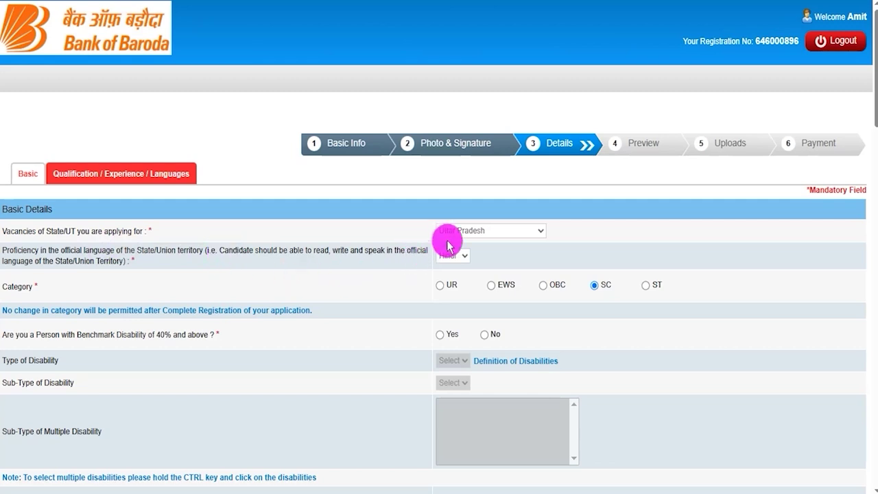
left_click(457, 257)
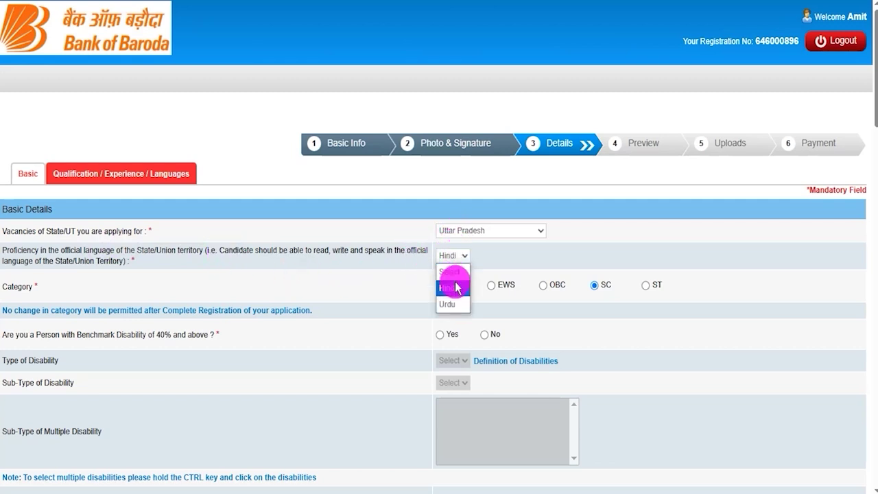
left_click(447, 288)
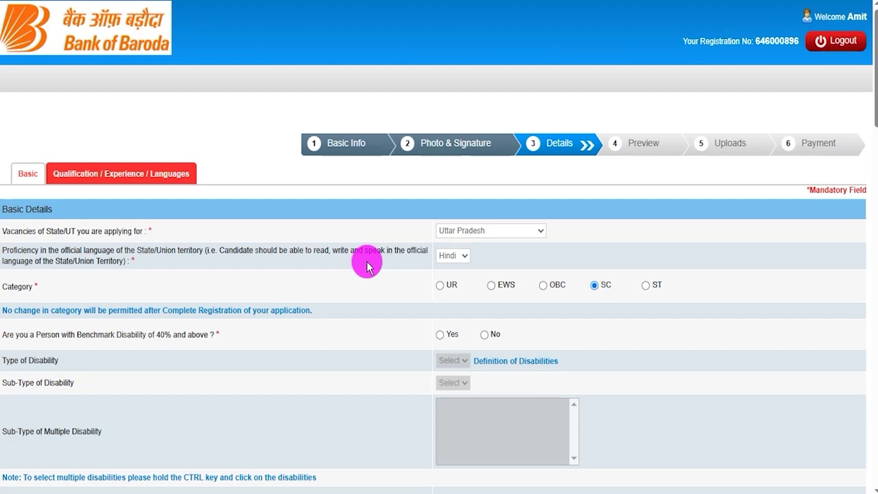
Recheck the state and language choices, then select the SC category and acknowledge its notice.
left_click(444, 232)
left_click(446, 231)
left_click(452, 256)
left_click(451, 255)
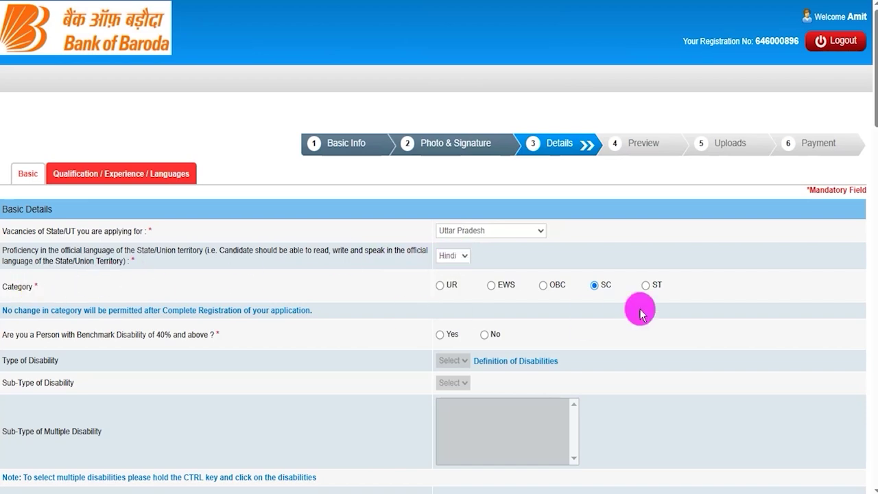
left_click(594, 285)
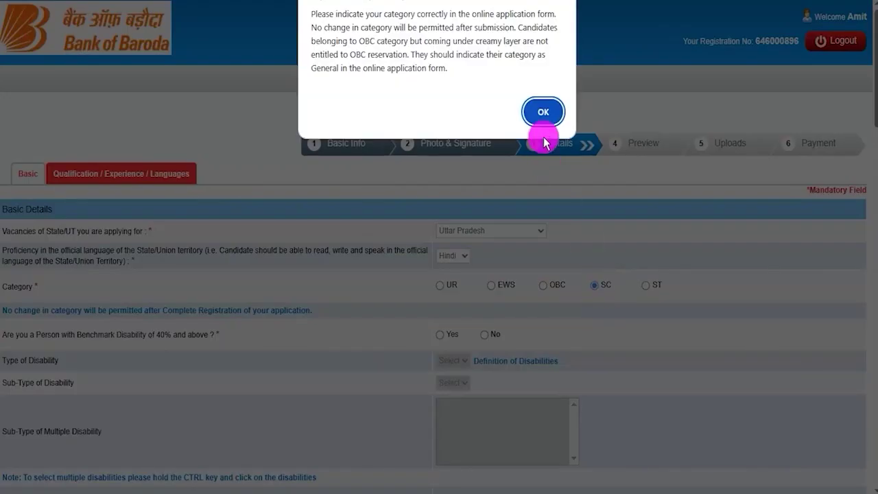
left_click(542, 118)
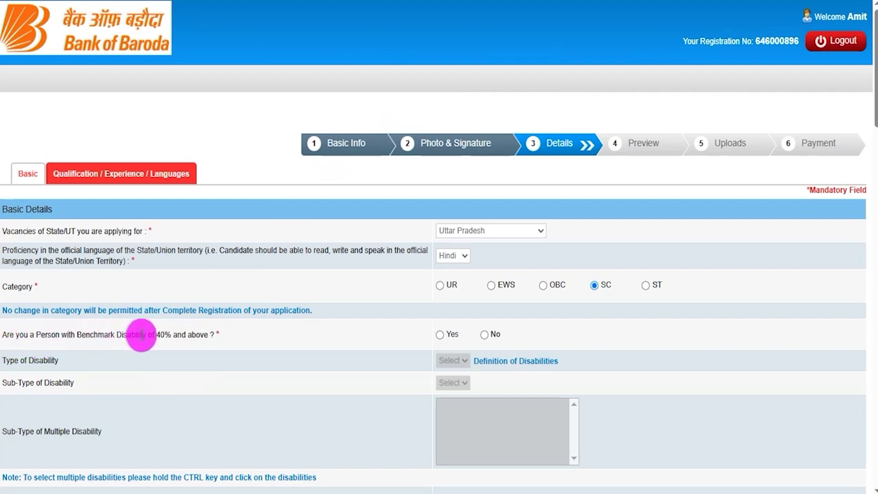
Try answering Yes to the benchmark disability question with disability type OC, and look over the disability sub-types.
left_click(440, 335)
left_click(451, 360)
left_click(447, 396)
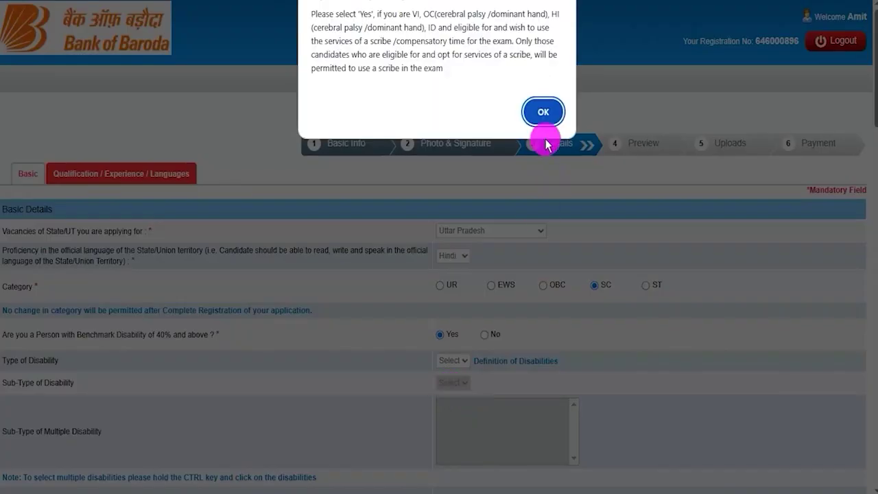
left_click(544, 113)
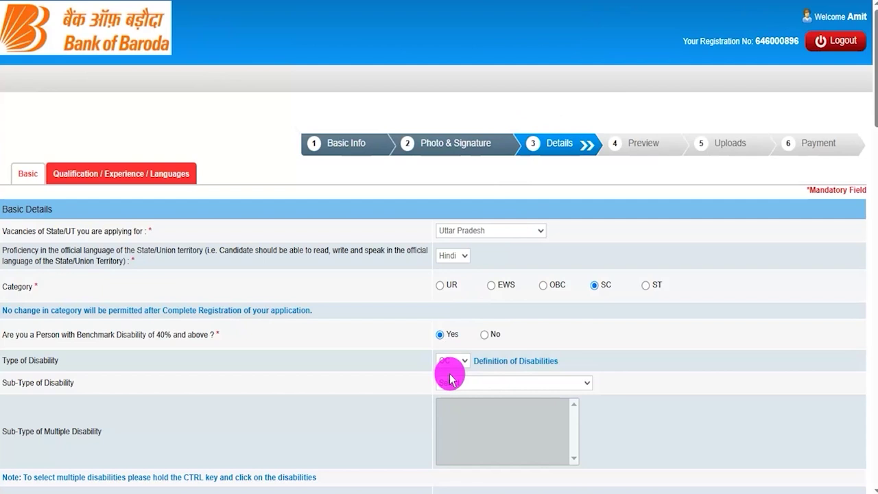
left_click(452, 383)
left_click(452, 383)
scroll(454, 387, "down", 1)
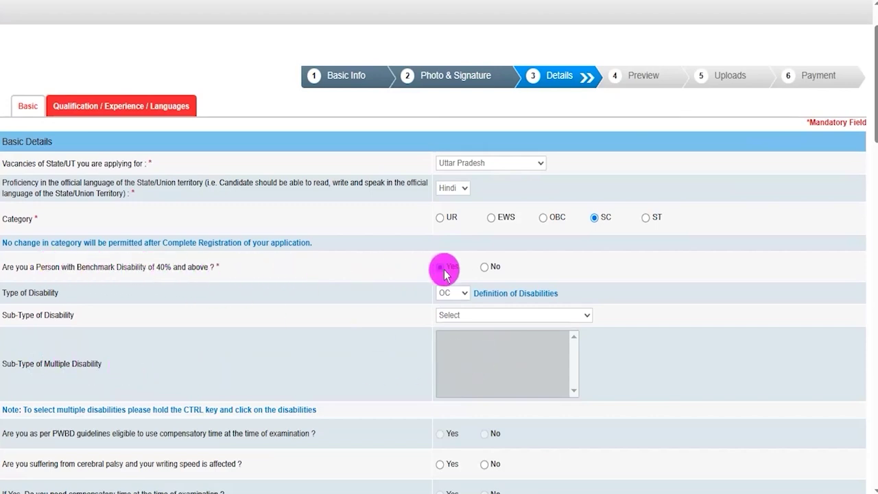
Answer No to the benchmark disability question and to the RPwD Act, 2016 question about difficulty in writing.
left_click(484, 267)
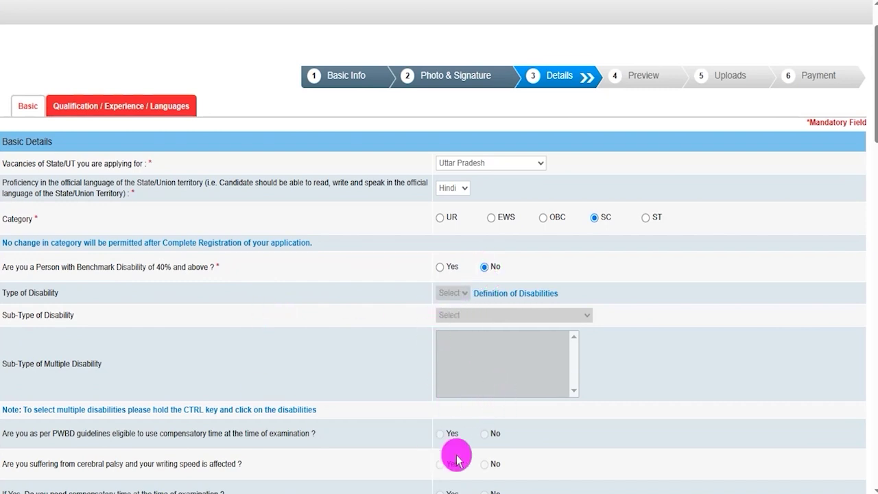
scroll(486, 435, "down", 4)
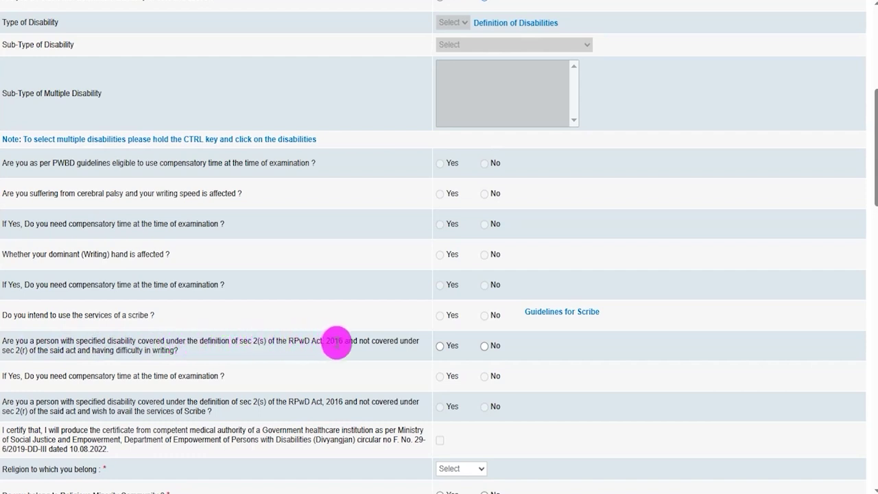
left_click(439, 347)
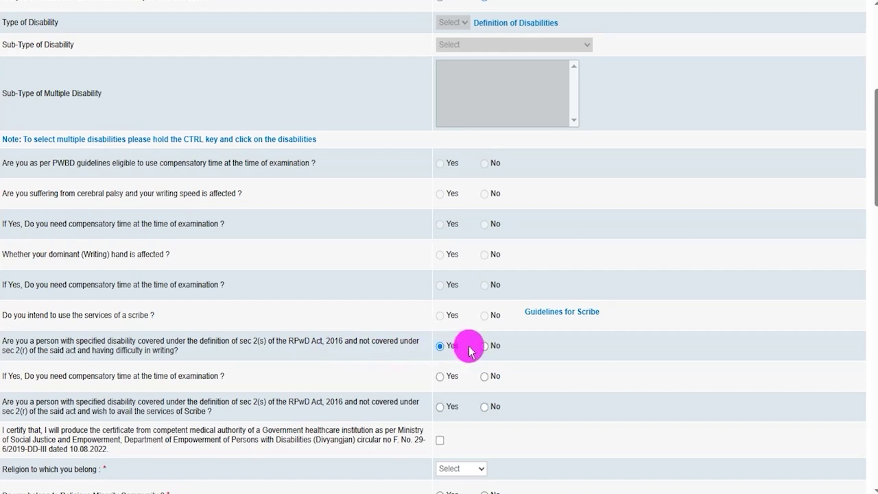
left_click(485, 347)
Set the religion to Hindu and answer No to belonging to a religious minority community.
scroll(486, 353, "down", 3)
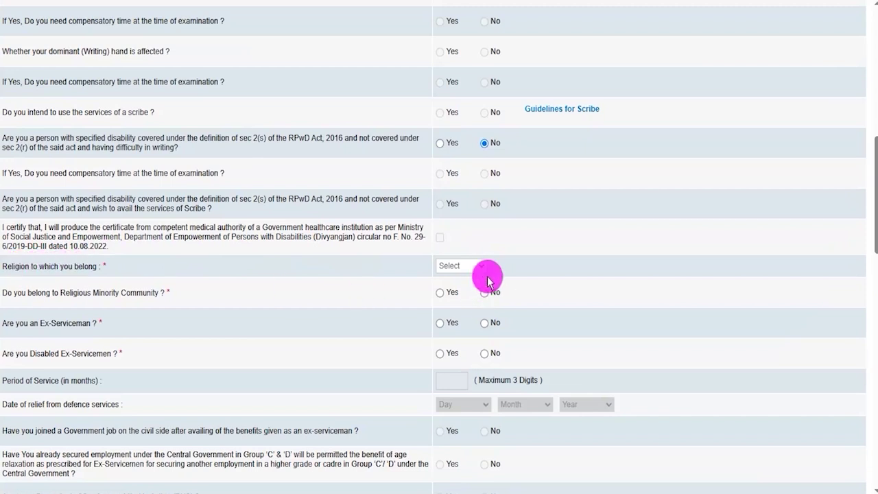
left_click(456, 265)
left_click(452, 331)
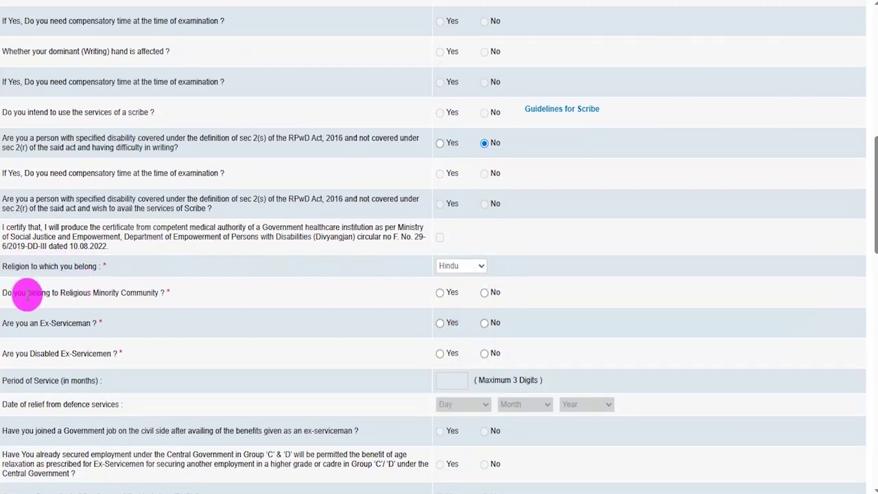
left_click(440, 294)
left_click(485, 295)
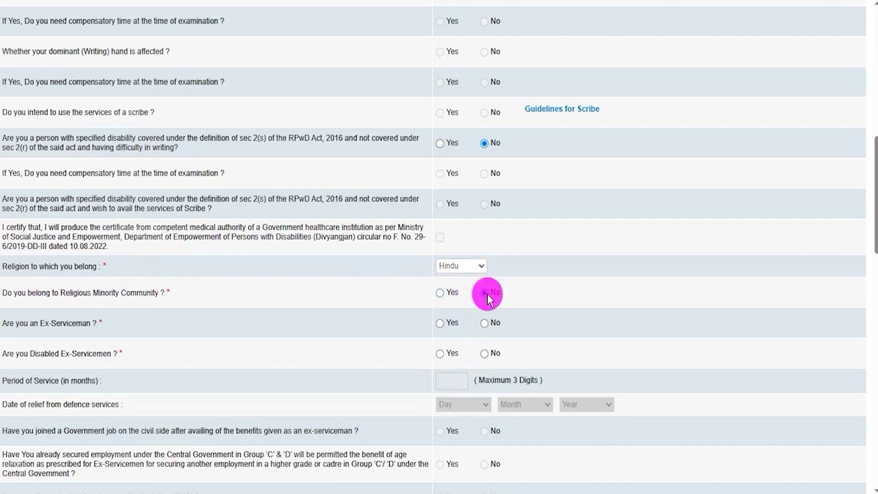
Answer No to both the Ex-Serviceman and the Disabled Ex-Servicemen questions.
left_click(440, 324)
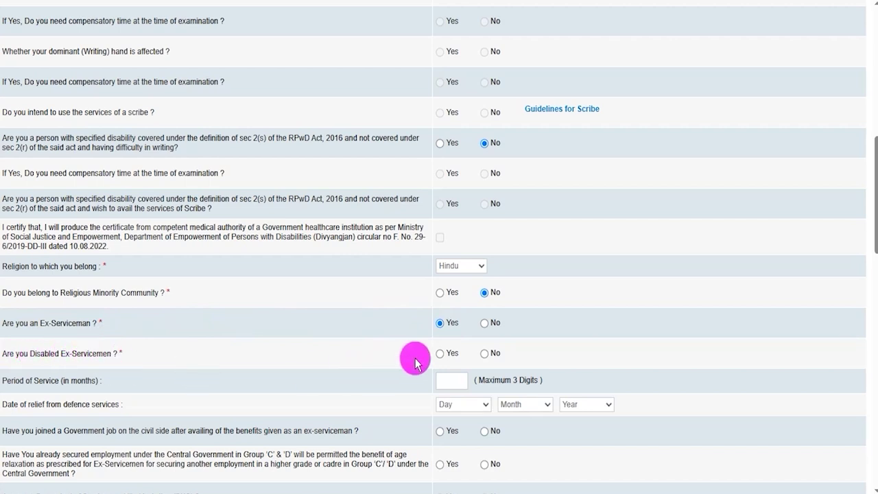
left_click(439, 354)
left_click(485, 355)
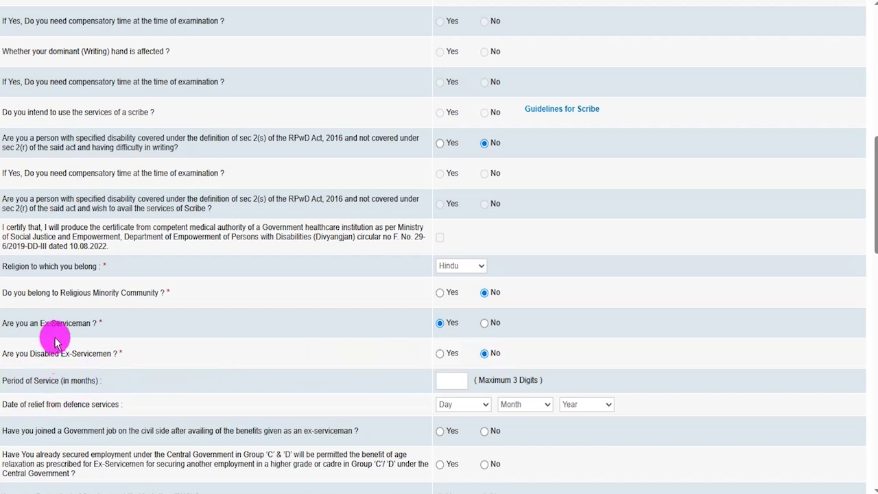
left_click(485, 324)
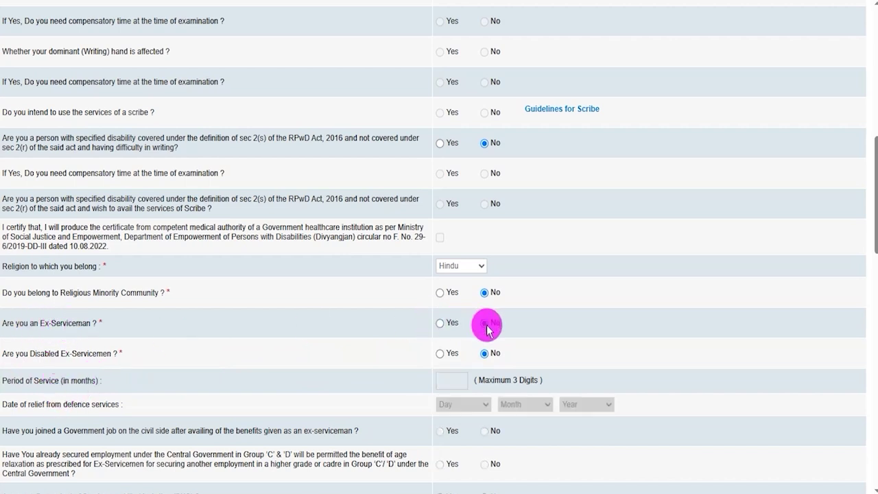
Answer No to being a dependent of a serviceman killed in action and to the widow or divorced women relaxation.
scroll(159, 296, "down", 3)
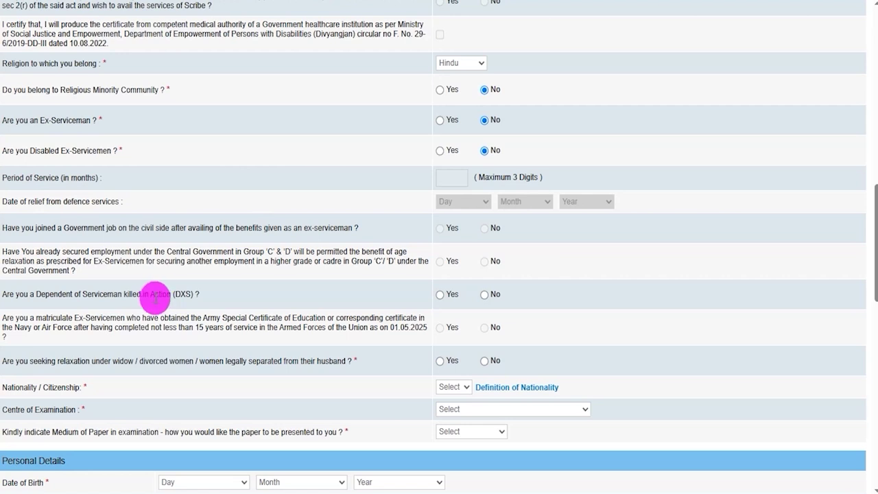
left_click(441, 295)
left_click(484, 294)
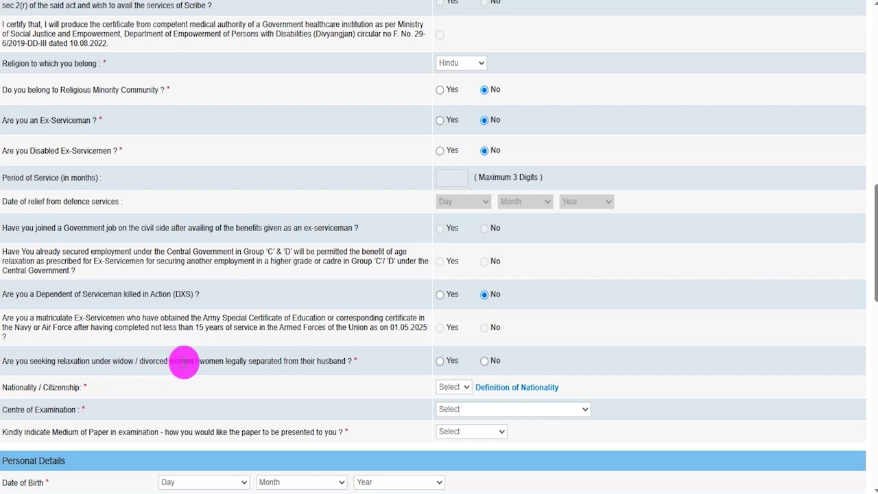
left_click(440, 361)
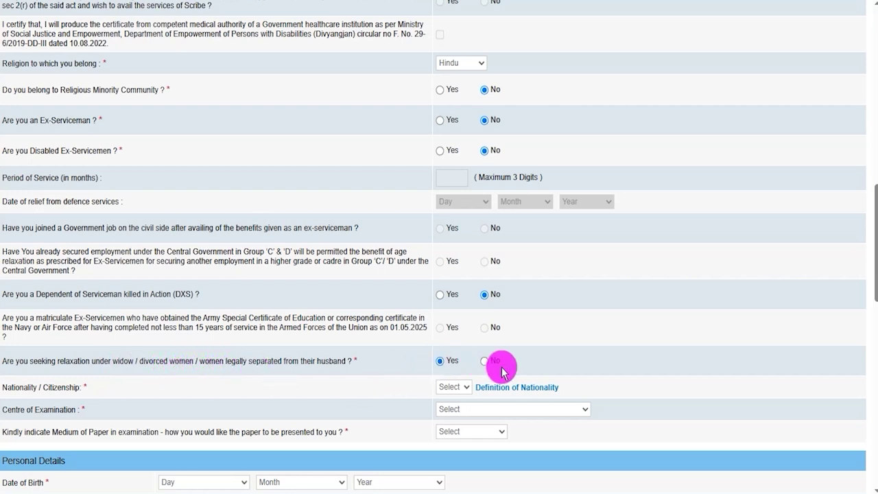
left_click(484, 361)
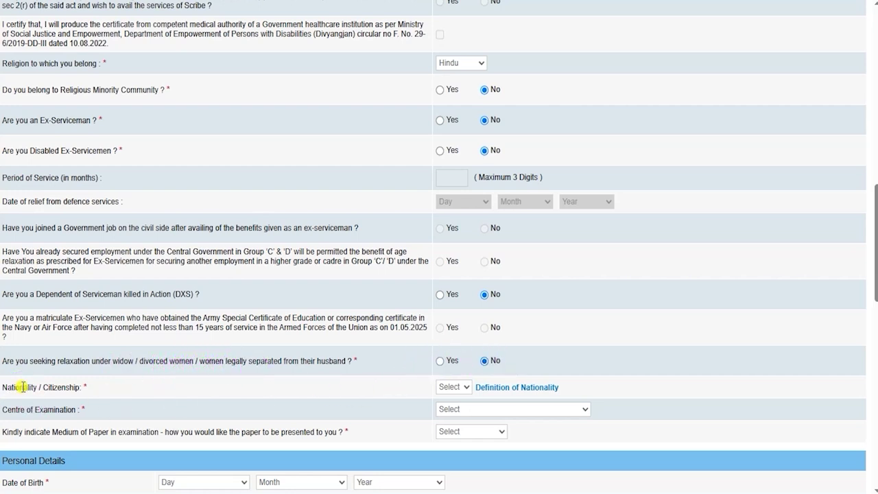
Set the nationality to Indian and choose Jammu as the centre of examination.
left_click(449, 387)
left_click(461, 415)
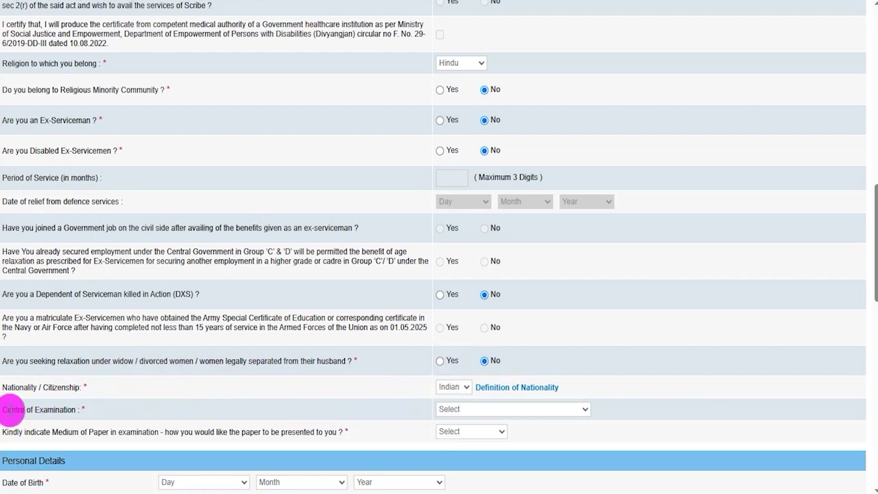
left_click(452, 409)
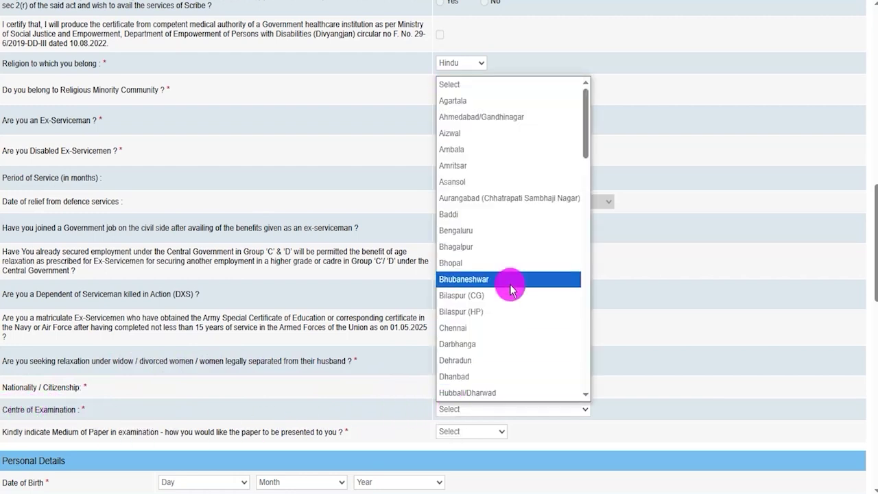
scroll(506, 264, "down", 10)
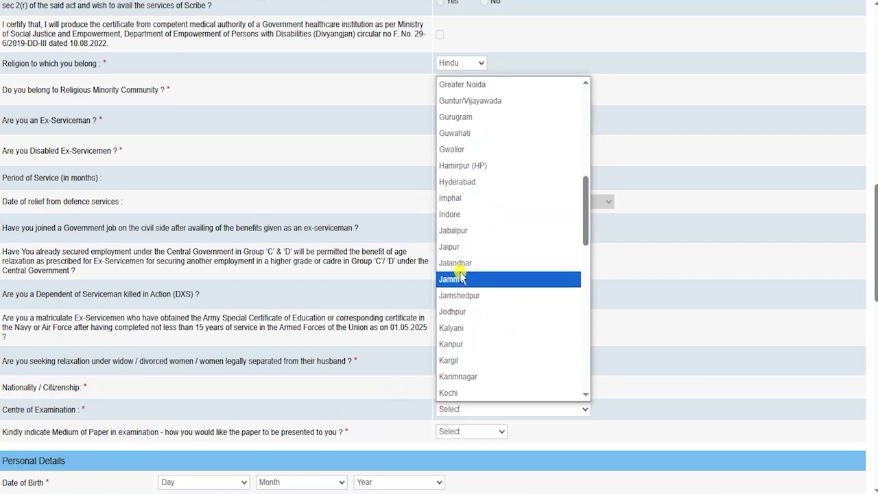
left_click(473, 279)
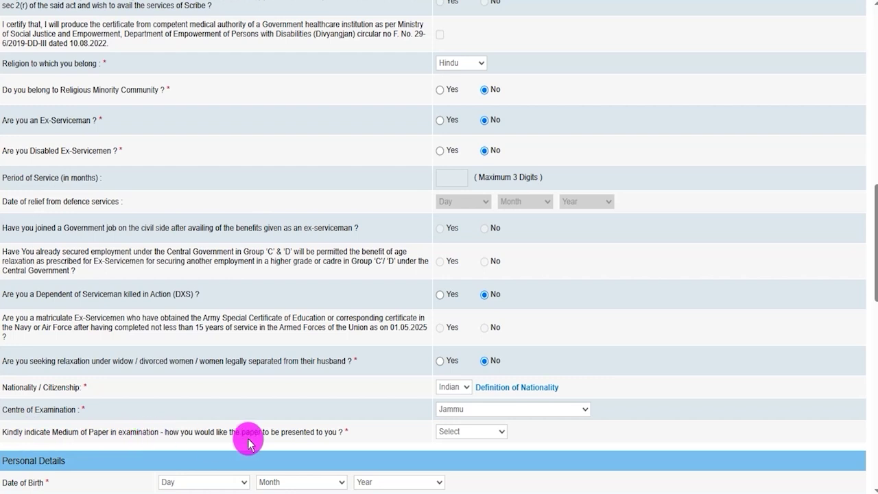
Choose English and Hindi as the medium of the examination paper.
left_click(464, 432)
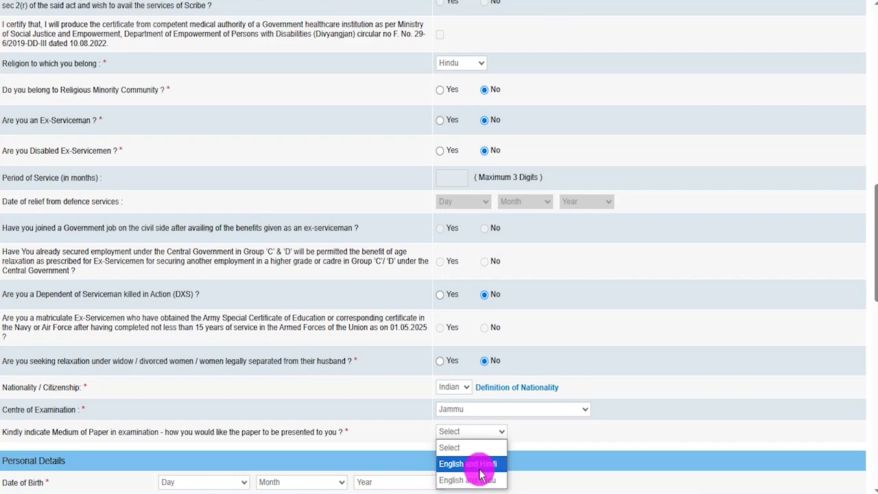
left_click(479, 464)
Look through the day, month and year choices for the date of birth in the personal details.
scroll(362, 384, "down", 3)
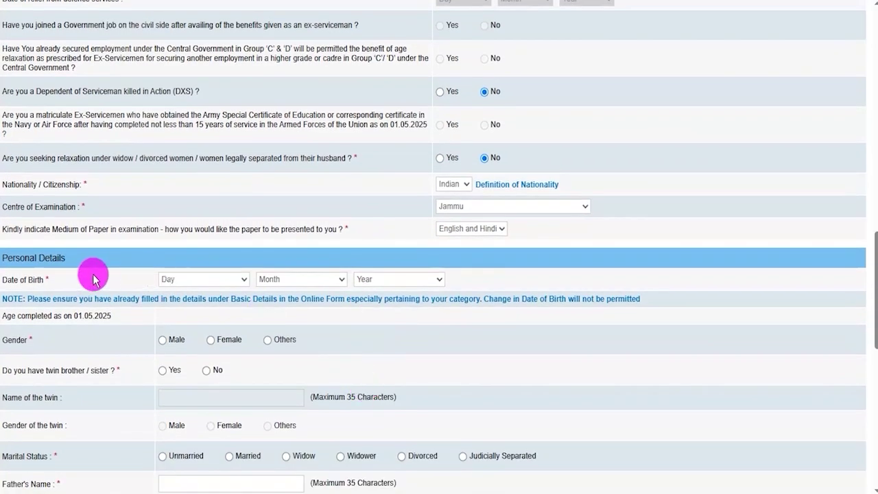
left_click(192, 281)
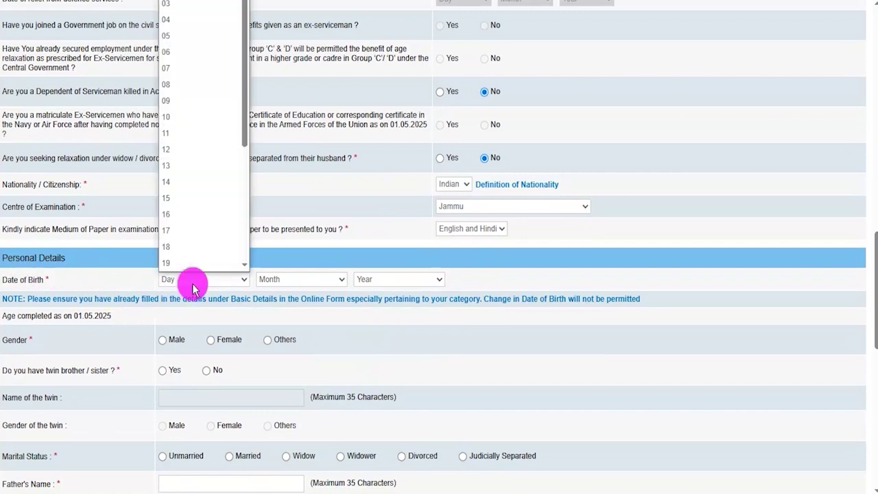
left_click(308, 282)
left_click(378, 281)
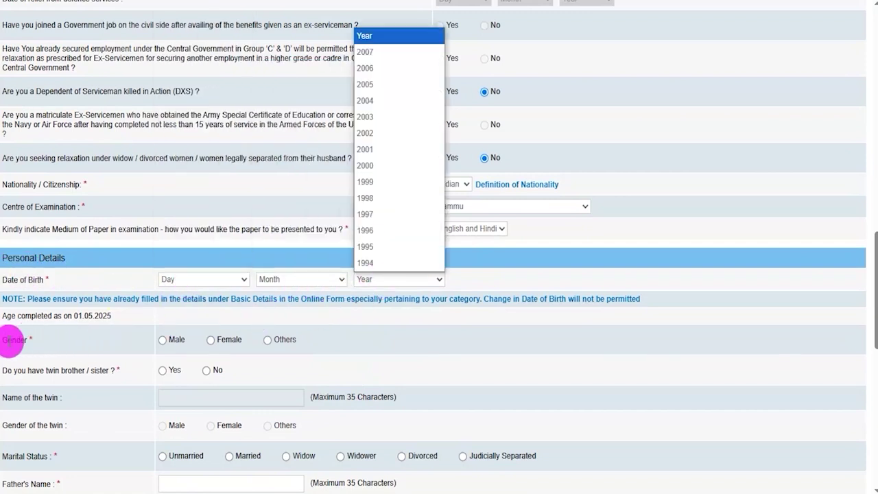
left_click(123, 338)
Set the gender to Male and answer No to having a twin brother or sister.
left_click(163, 339)
scroll(189, 324, "down", 2)
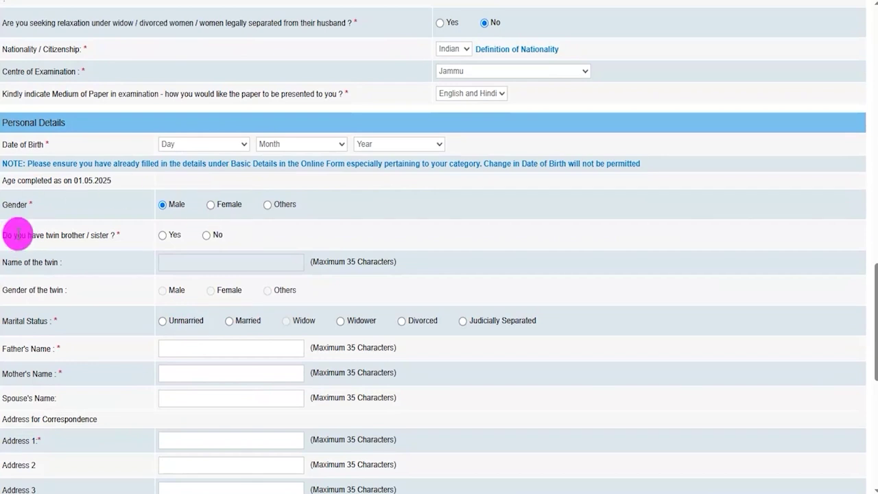
left_click(163, 237)
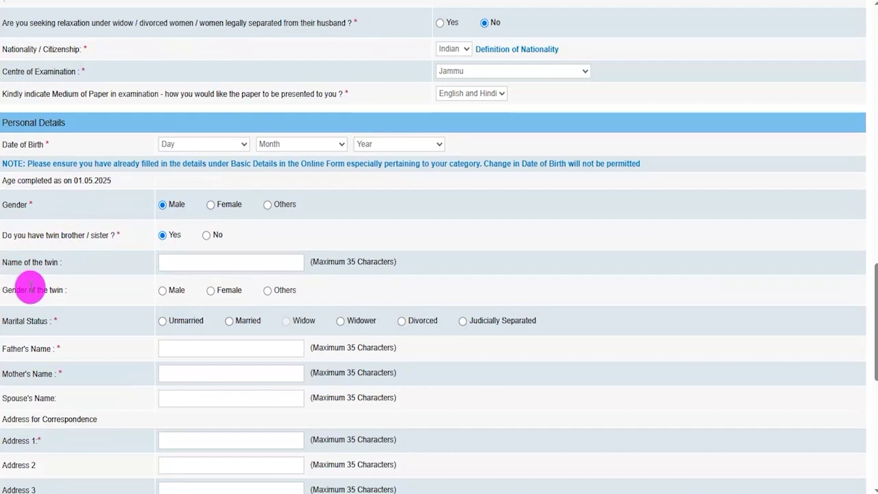
left_click(207, 236)
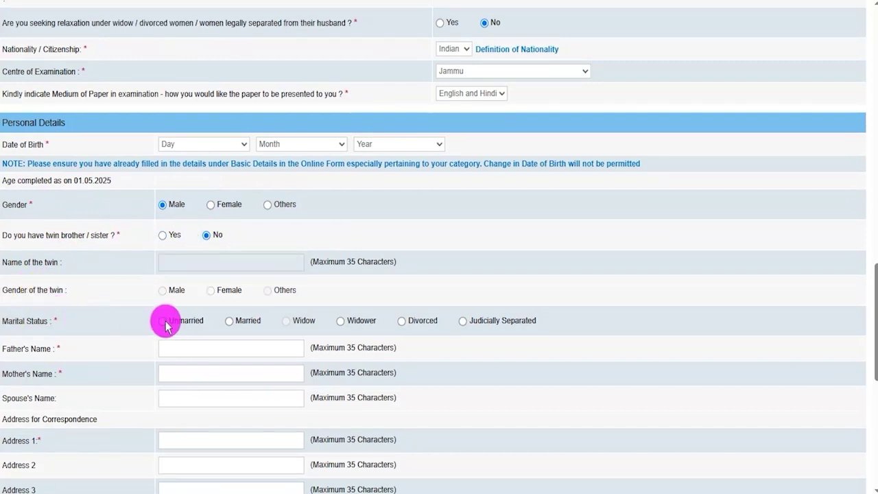
Set the marital status to Unmarried and mark the permanent address as the same as the address for correspondence.
left_click(163, 320)
scroll(209, 305, "down", 3)
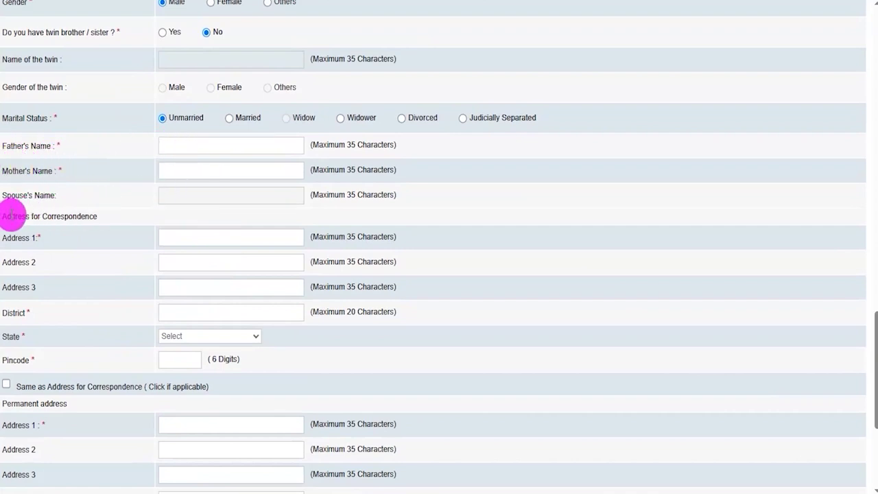
left_click(184, 237)
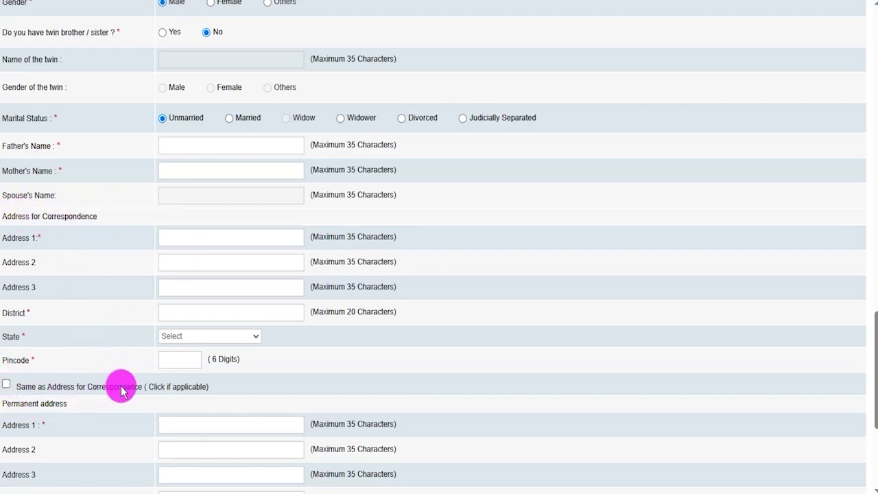
left_click(7, 385)
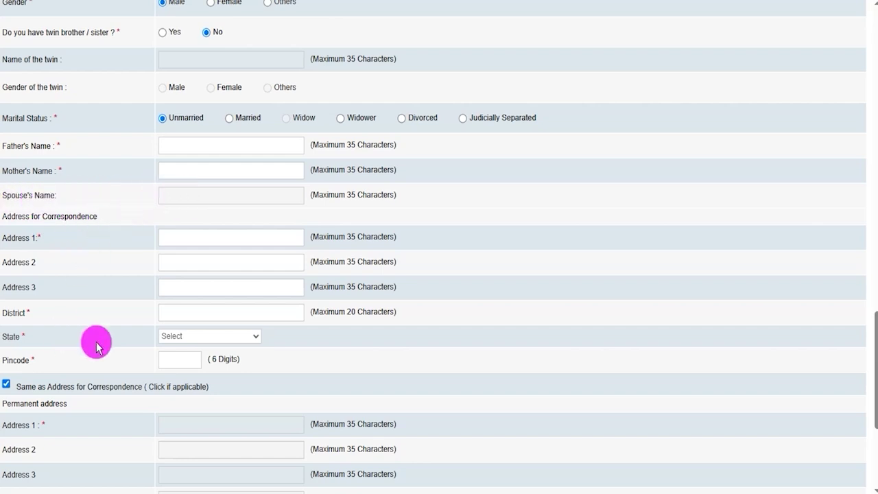
Choose Correspondence Address for GST invoicing, and save the basic details to continue to the qualification section.
scroll(94, 343, "down", 4)
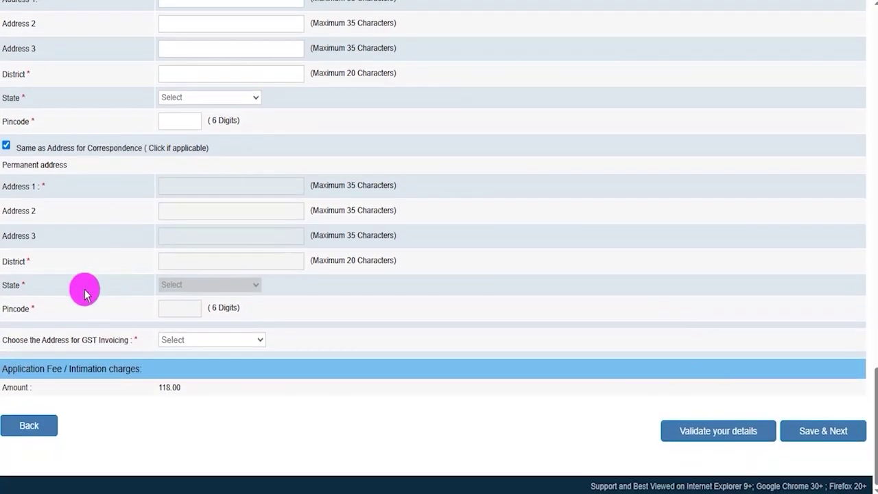
left_click(220, 340)
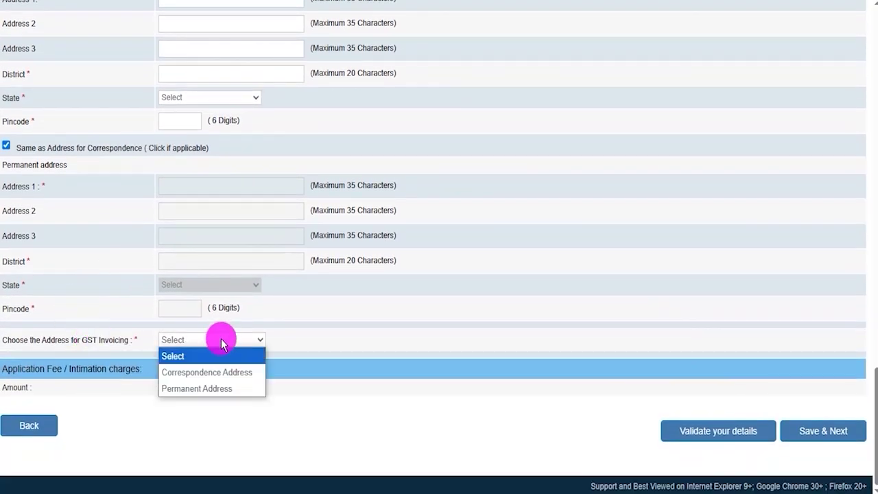
left_click(218, 372)
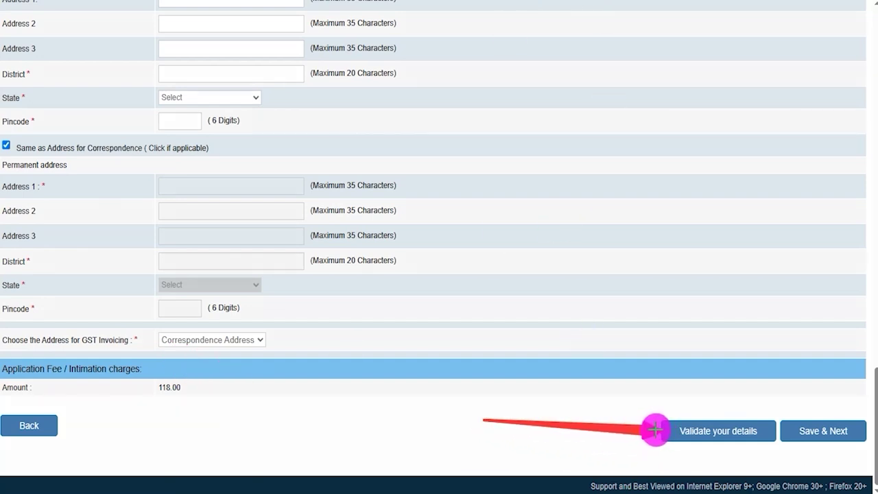
left_click(822, 429)
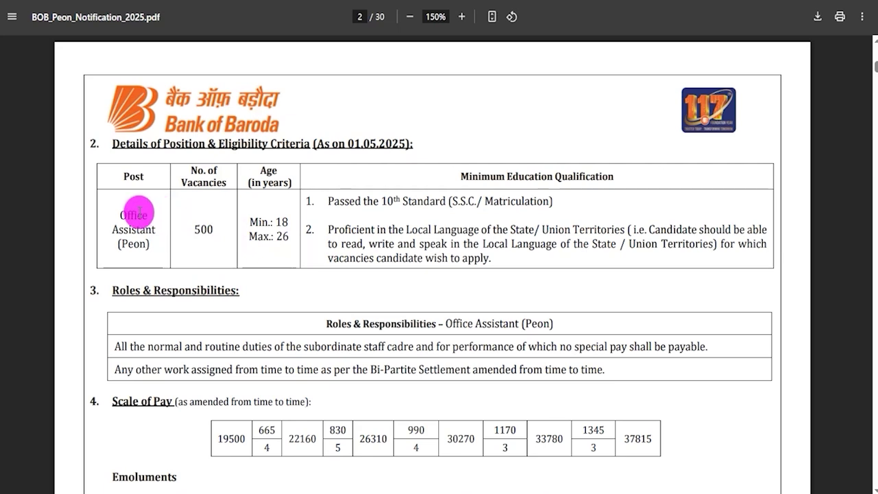
Examine the Office Assistant (Peon) post and its minimum education qualification in the recruitment notification PDF.
left_click_drag(120, 216, 151, 248)
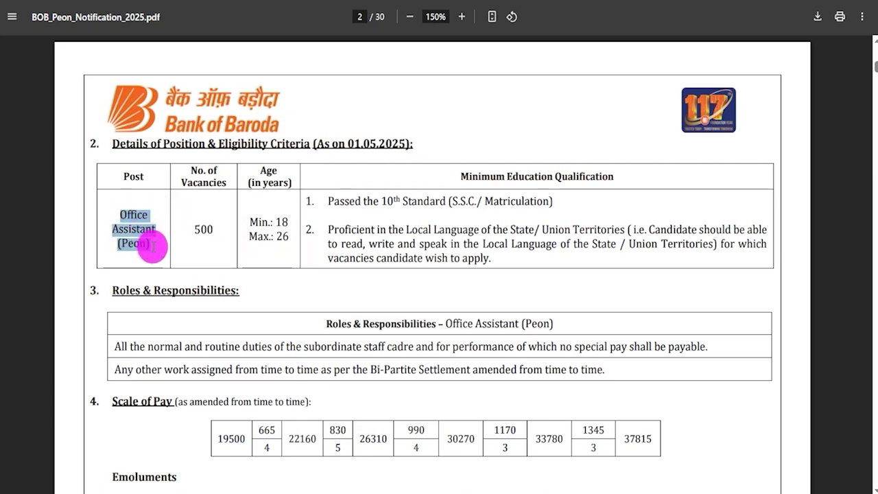
left_click_drag(349, 201, 520, 201)
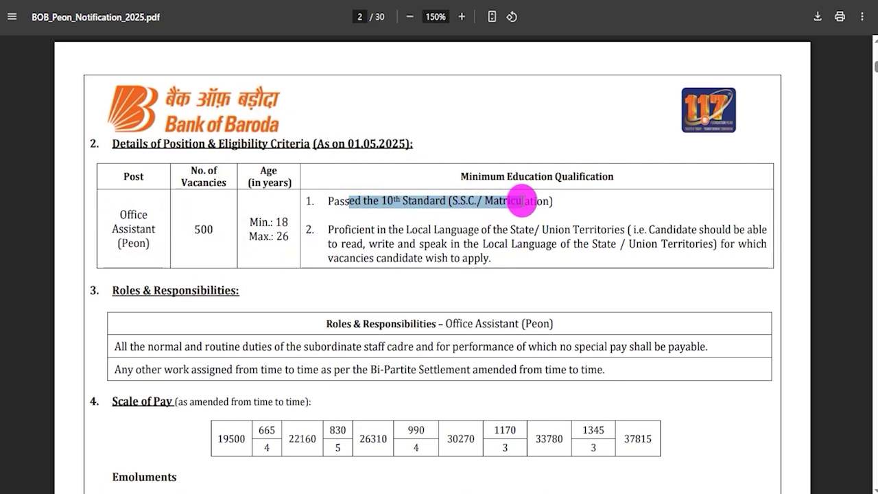
left_click_drag(406, 228, 554, 230)
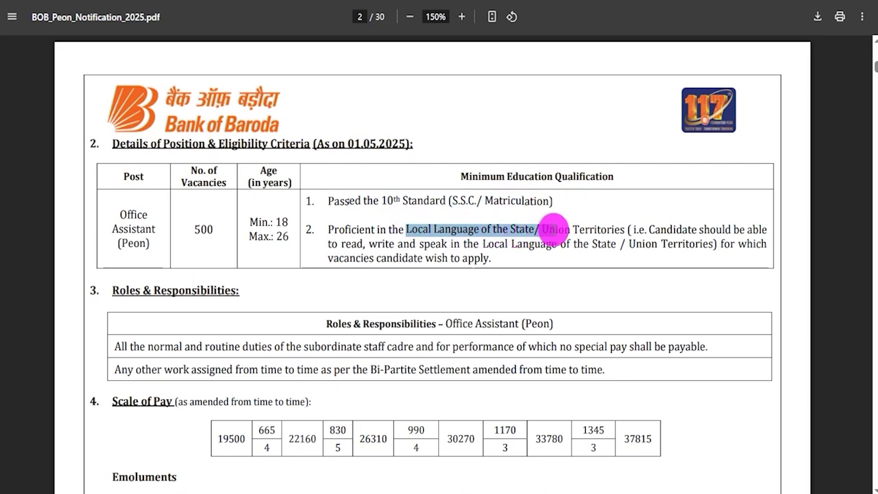
left_click_drag(554, 229, 553, 228)
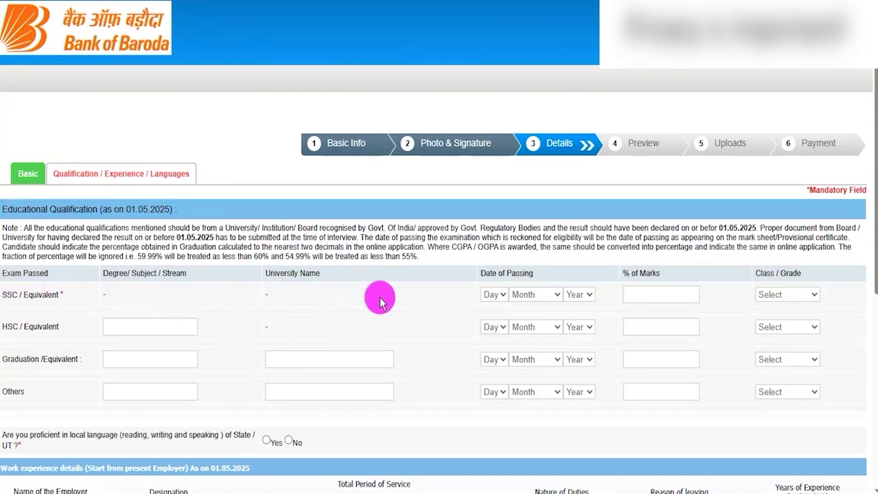
In the SSC / Equivalent row, enter 80.00 as the percentage of marks and set the class to First Class.
left_click(496, 295)
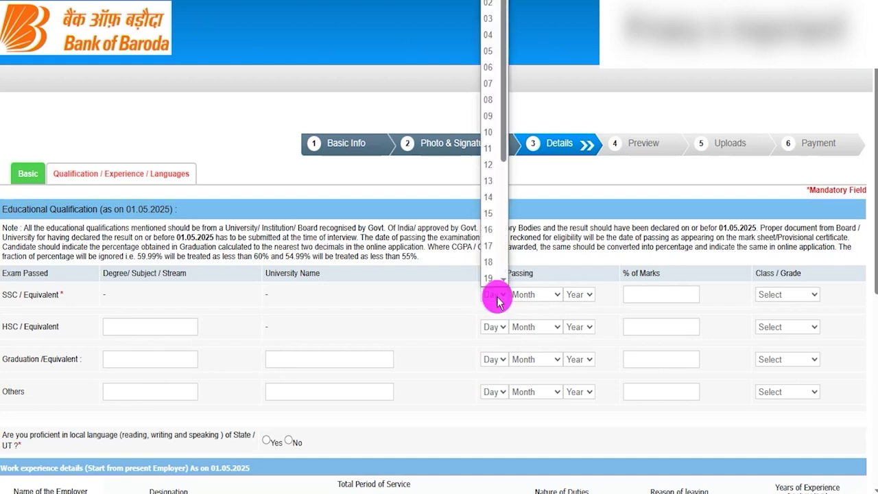
left_click(532, 294)
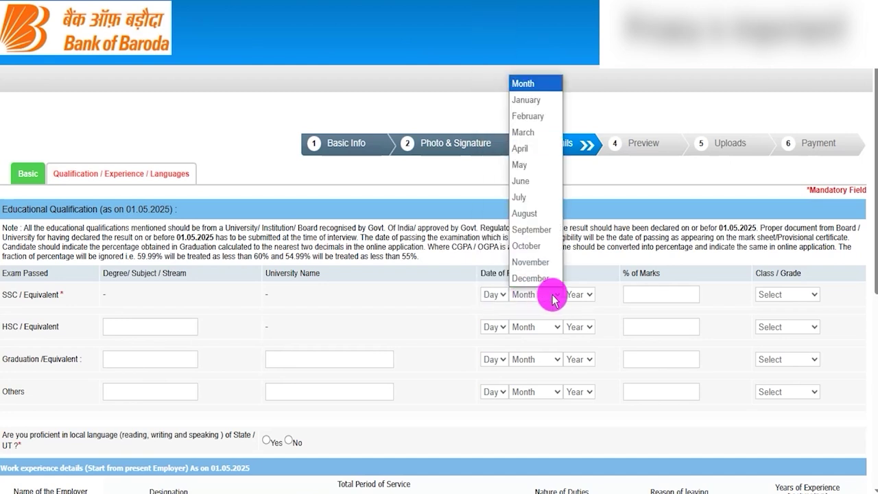
left_click(578, 294)
left_click(641, 294)
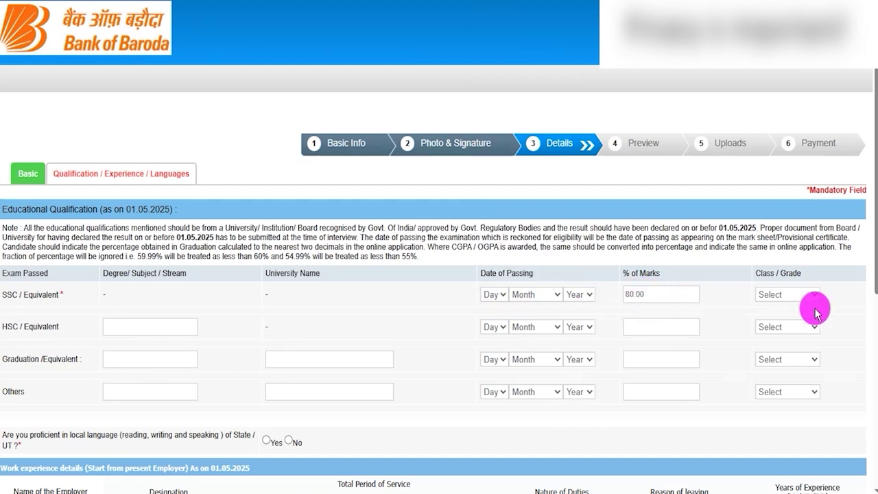
left_click(786, 295)
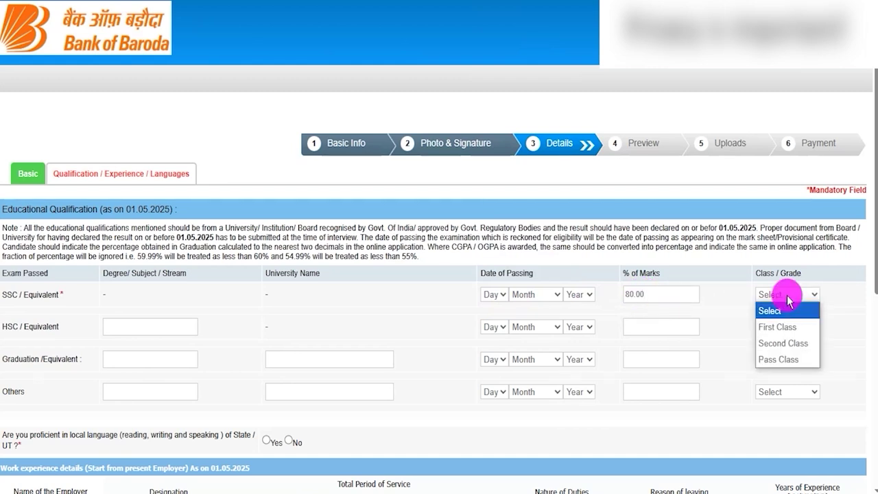
left_click(774, 327)
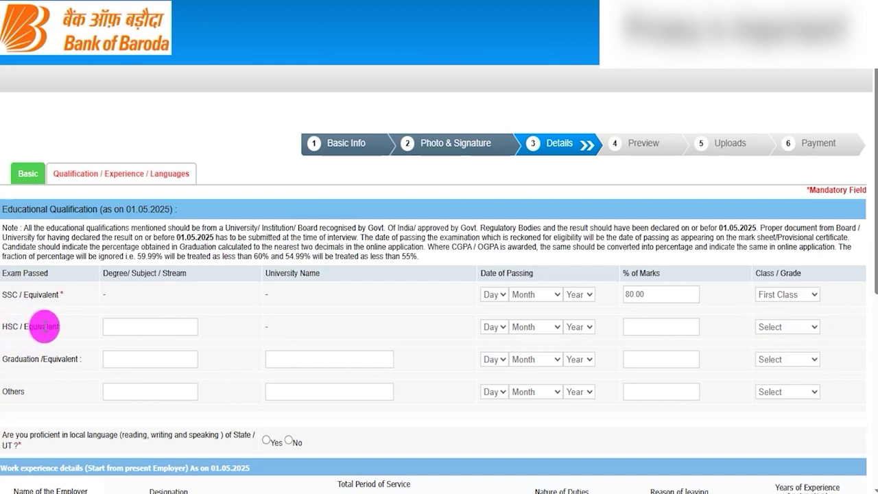
Go over the passing year, marks and class fields of the HSC / Equivalent row.
left_click(579, 327)
left_click(679, 327)
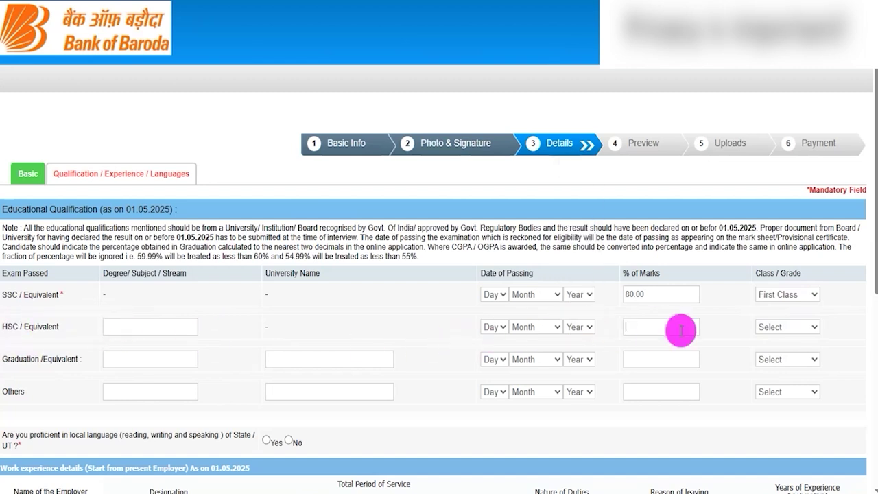
left_click(761, 327)
left_click(31, 358)
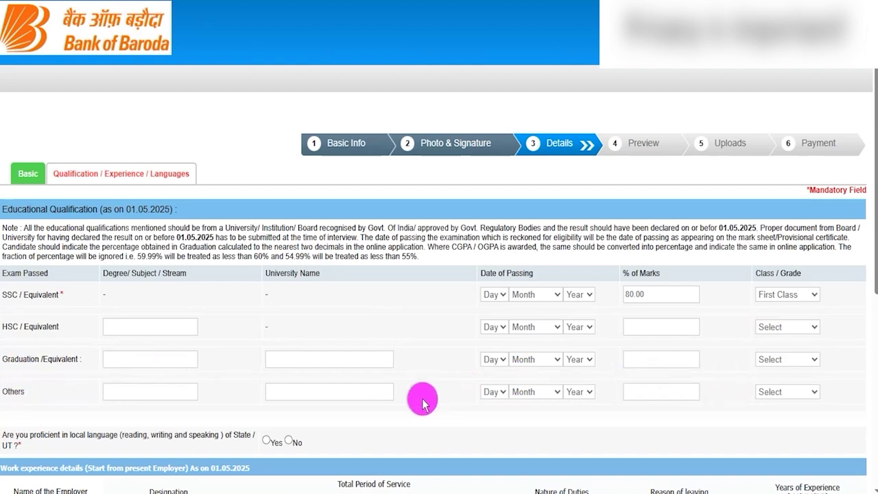
Answer Yes to being proficient in the local language of the State / UT.
scroll(422, 401, "down", 3)
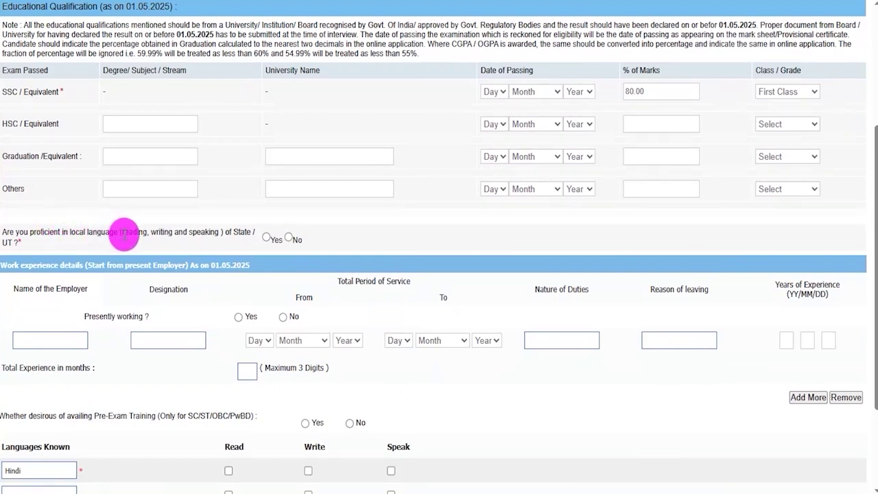
left_click(262, 239)
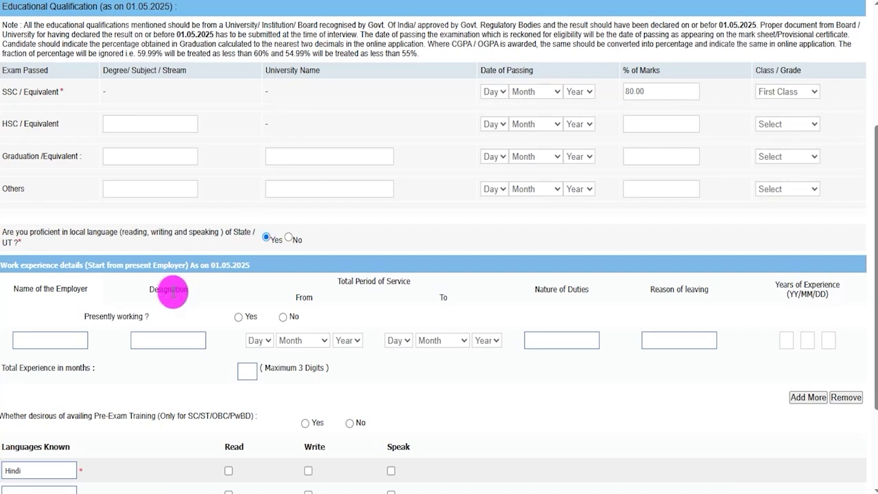
Go over the employer, designation, service period and nature of duties fields in the work experience section.
scroll(185, 274, "down", 2)
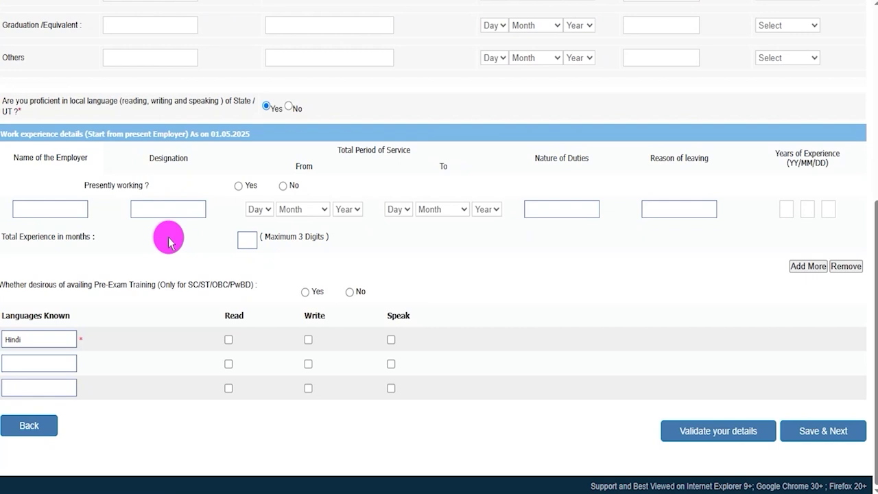
left_click(45, 213)
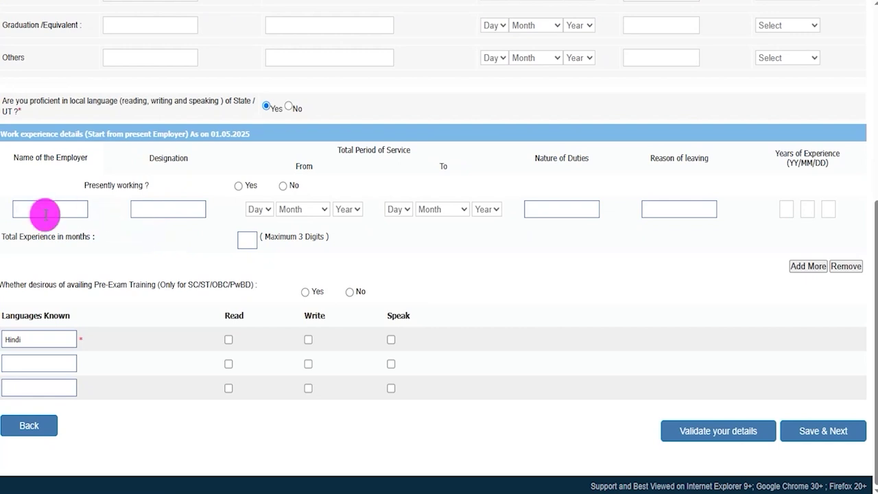
left_click(172, 205)
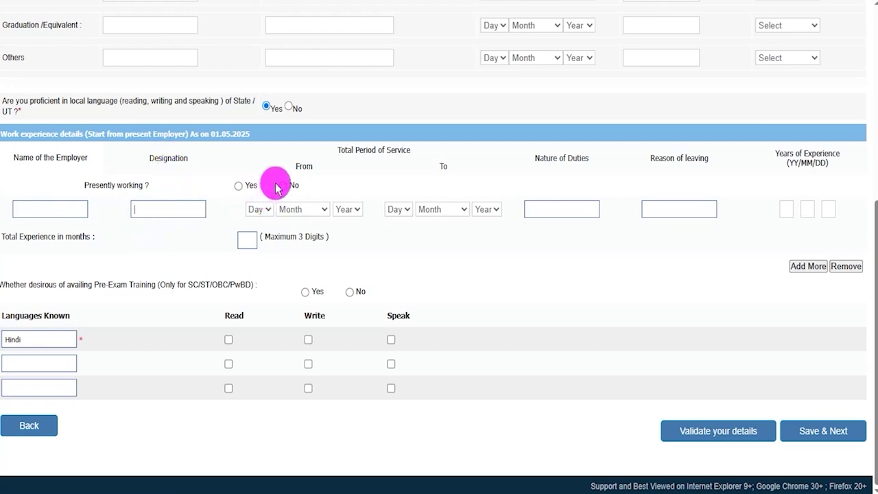
left_click(266, 209)
left_click(305, 209)
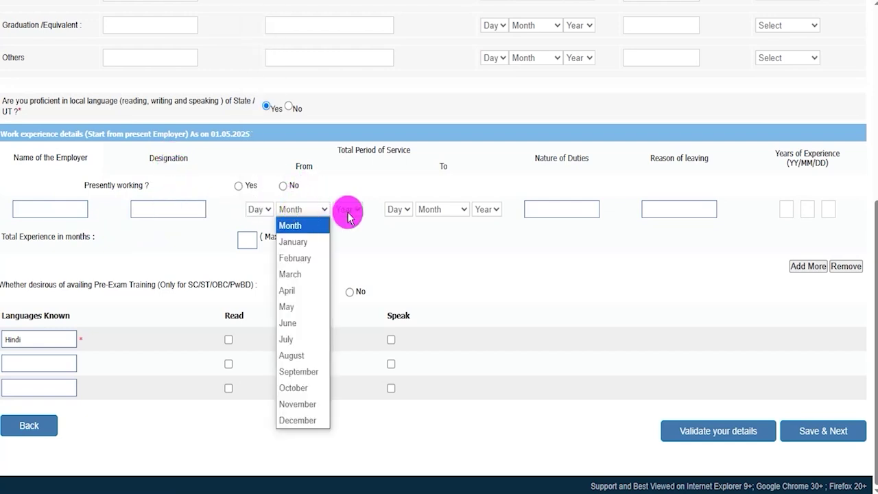
left_click(347, 209)
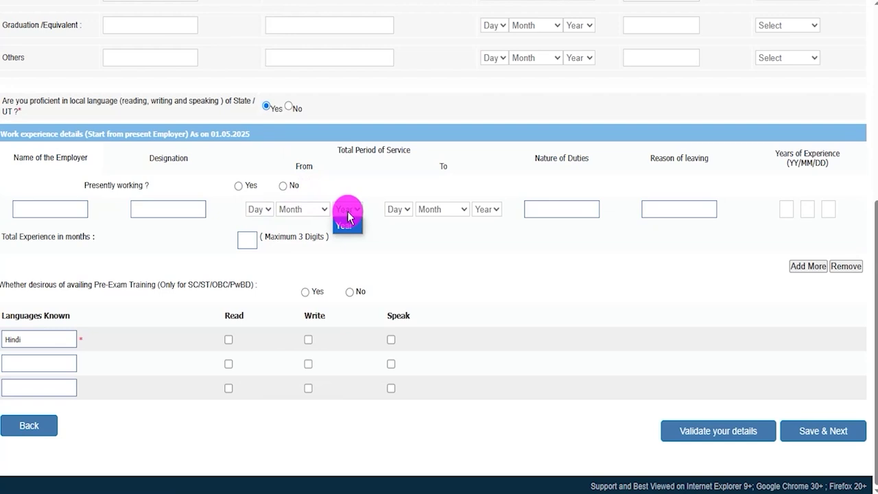
left_click(435, 242)
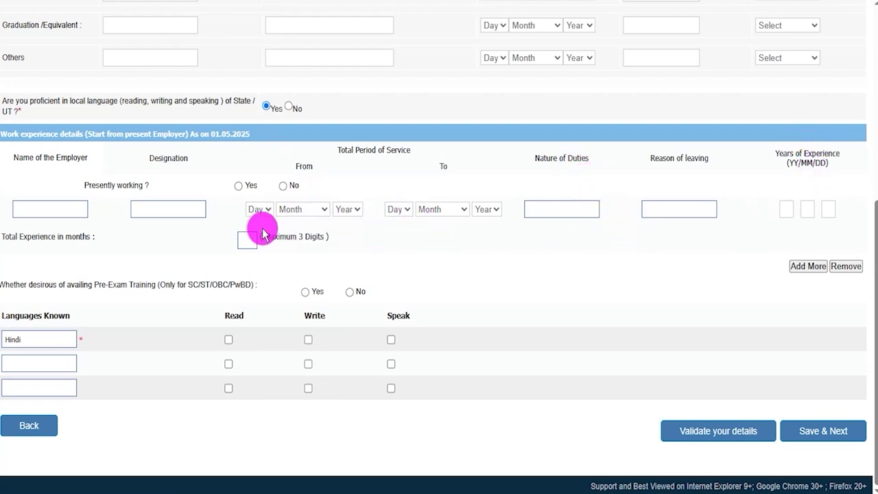
left_click(562, 208)
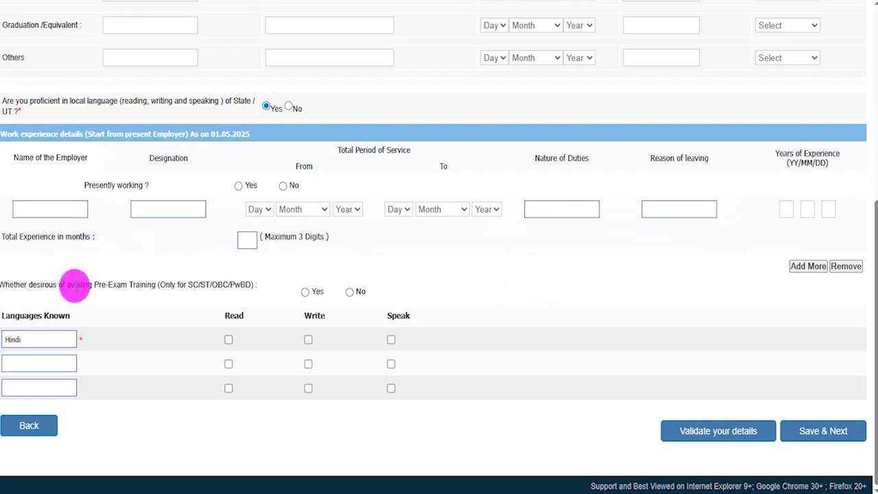
Answer Yes to availing the Pre-Exam Training for SC/ST/OBC/PwBD candidates.
left_click(126, 285)
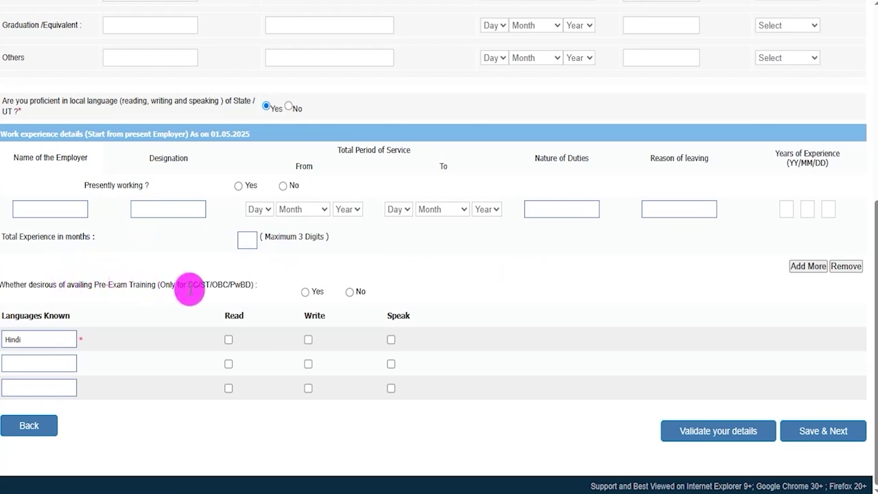
left_click(306, 292)
left_click(349, 295)
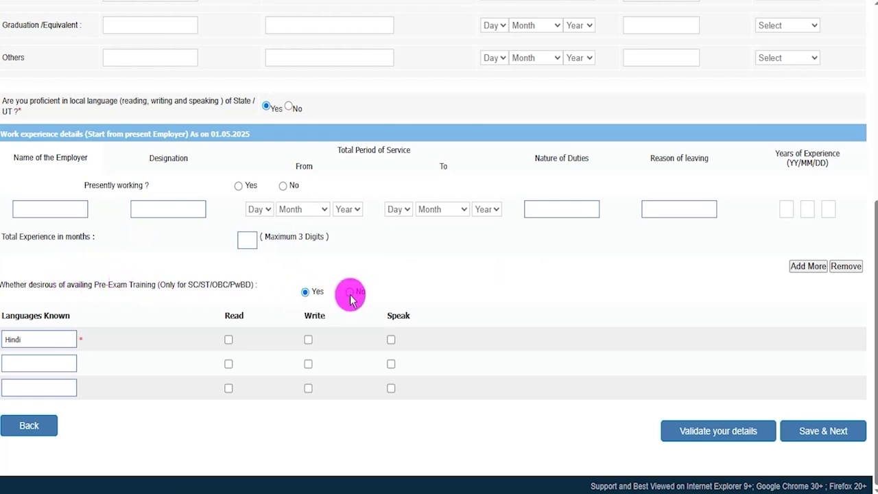
left_click(305, 291)
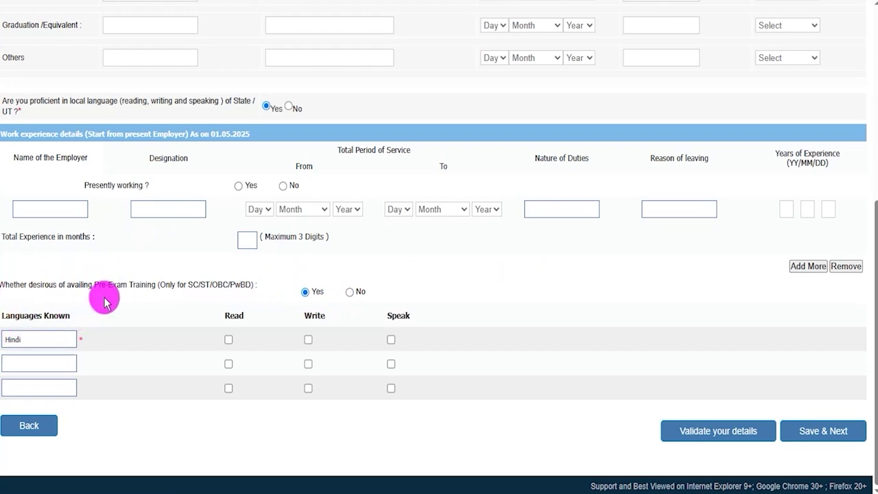
Mark Hindi as a language that can be read, written and spoken.
left_click(30, 335)
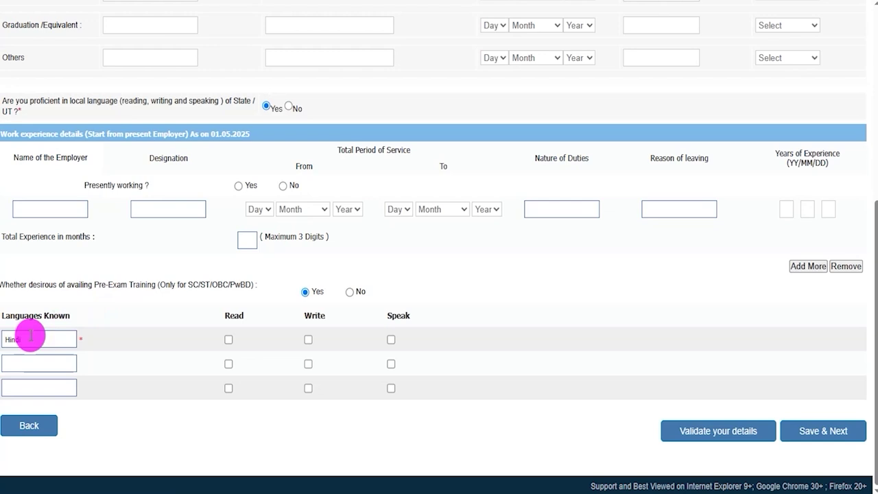
left_click(228, 339)
left_click(308, 340)
left_click(391, 340)
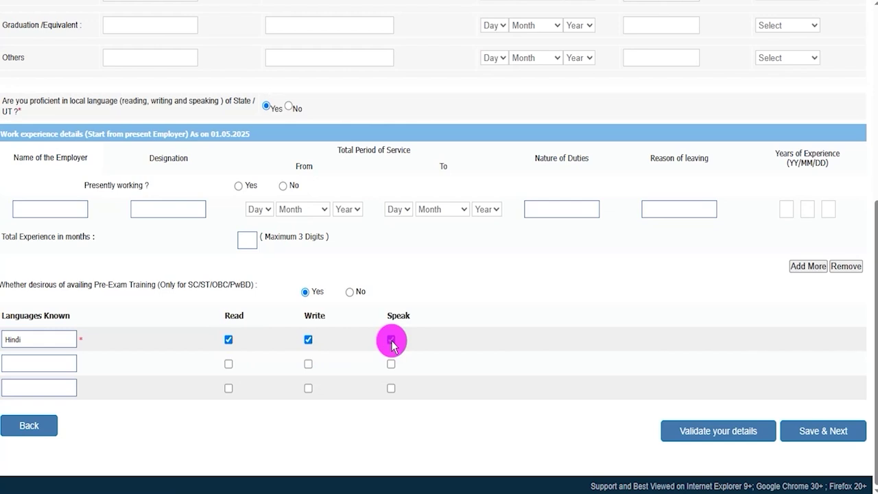
Add English as the second known language and mark it for read, write and speak.
left_click(33, 363)
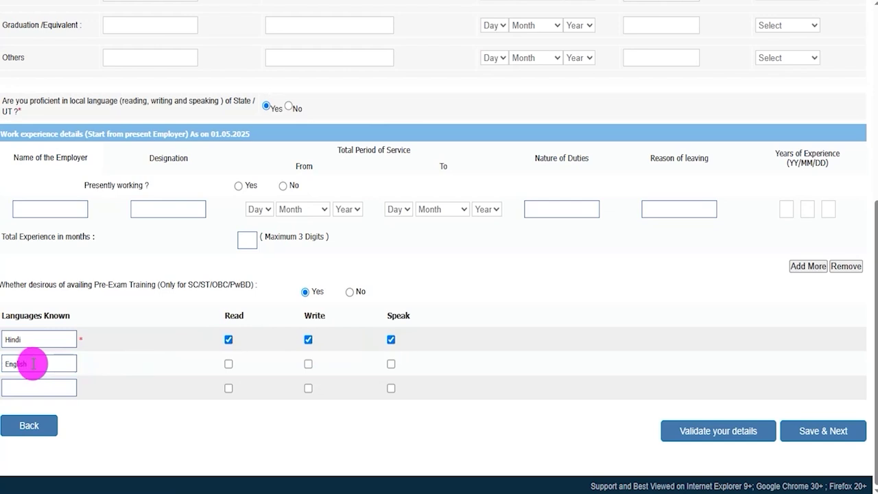
left_click(228, 363)
left_click(310, 365)
left_click(391, 365)
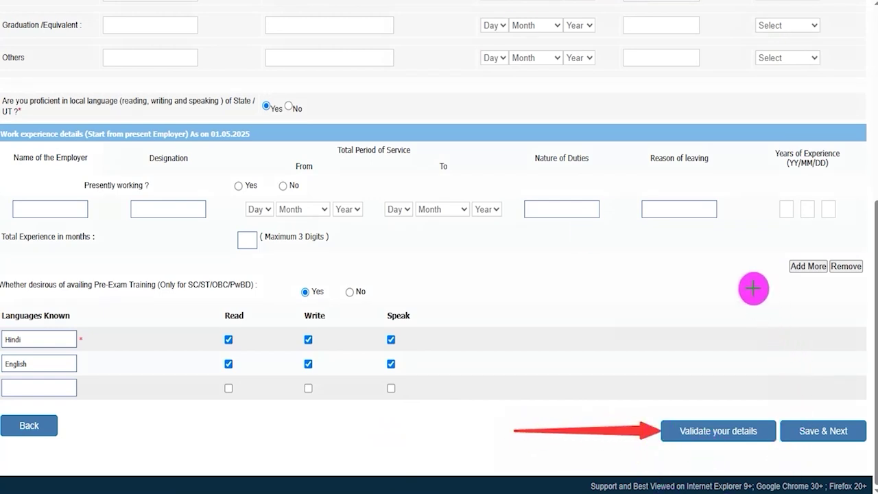
Proceed to the application preview, accept the declaration and complete the registration.
left_click(818, 421)
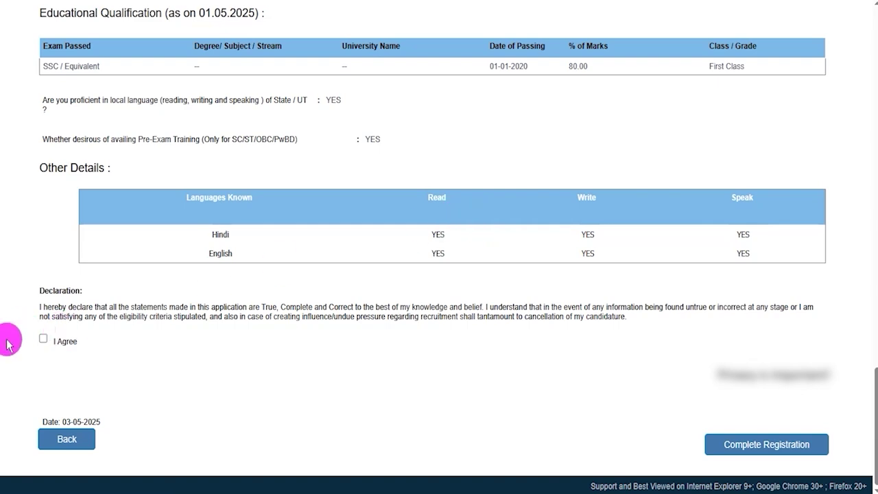
left_click(43, 338)
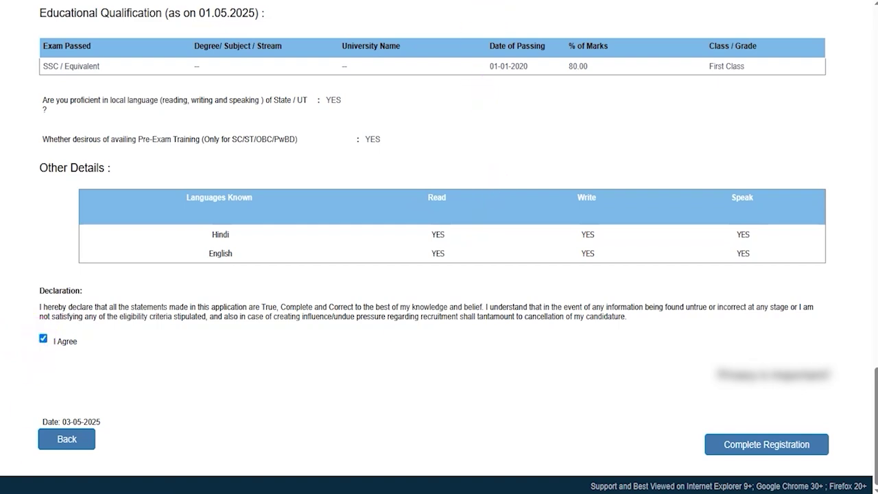
left_click_drag(405, 424, 705, 443)
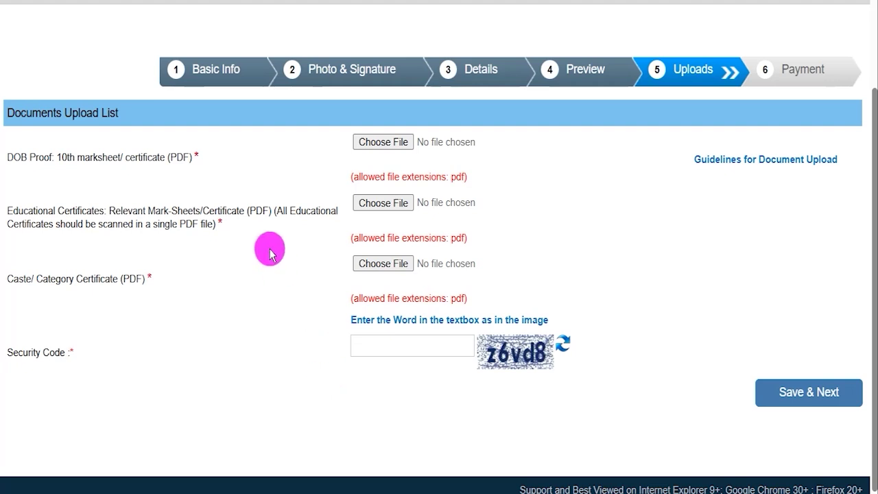
Review the required PDF documents: DOB proof, educational certificates and caste / category certificate.
left_click_drag(69, 157, 145, 157)
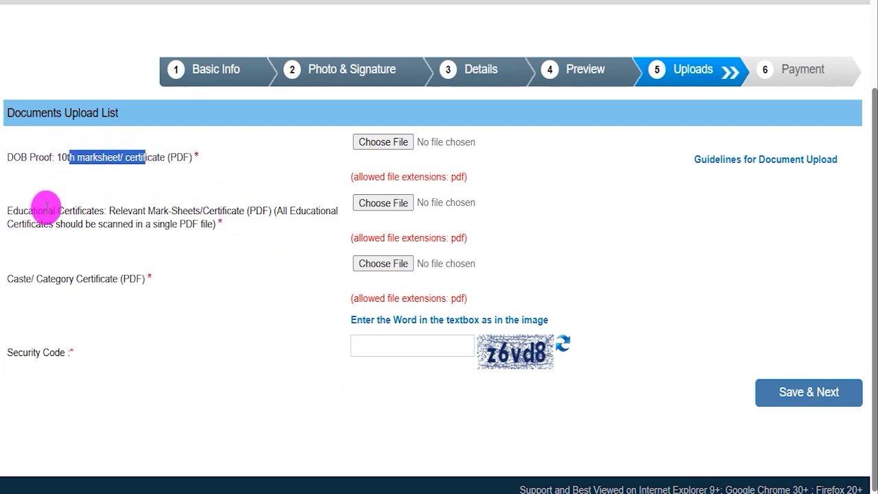
left_click_drag(24, 210, 88, 211)
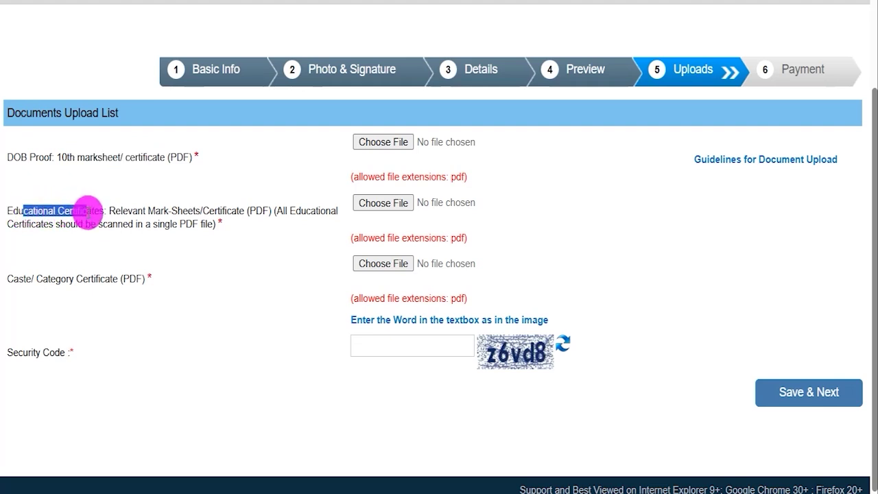
left_click_drag(87, 212, 216, 208)
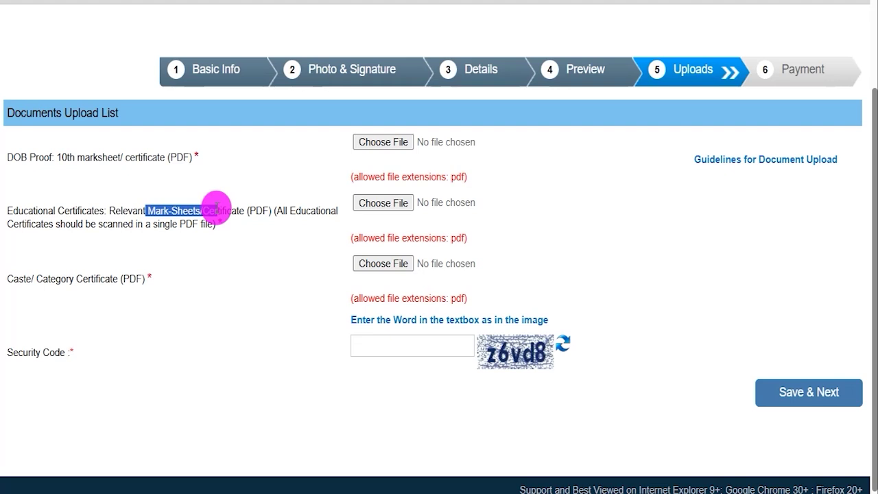
left_click_drag(20, 277, 112, 279)
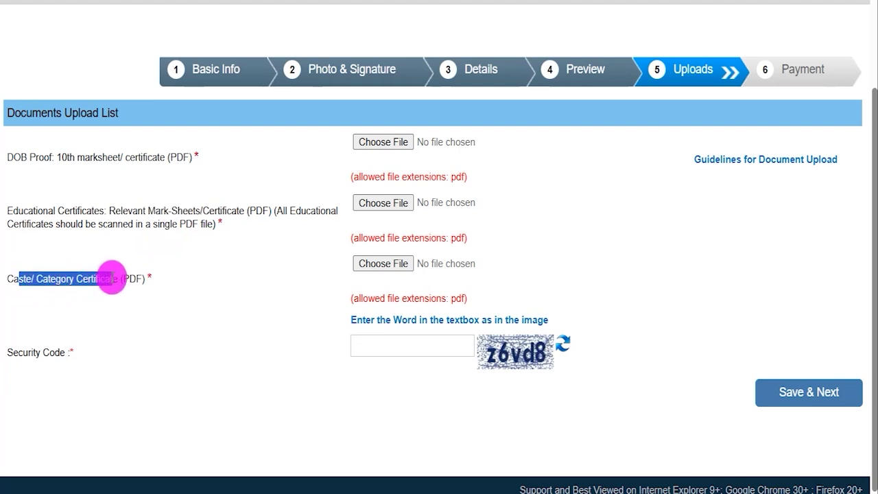
left_click_drag(172, 157, 181, 172)
left_click(197, 189)
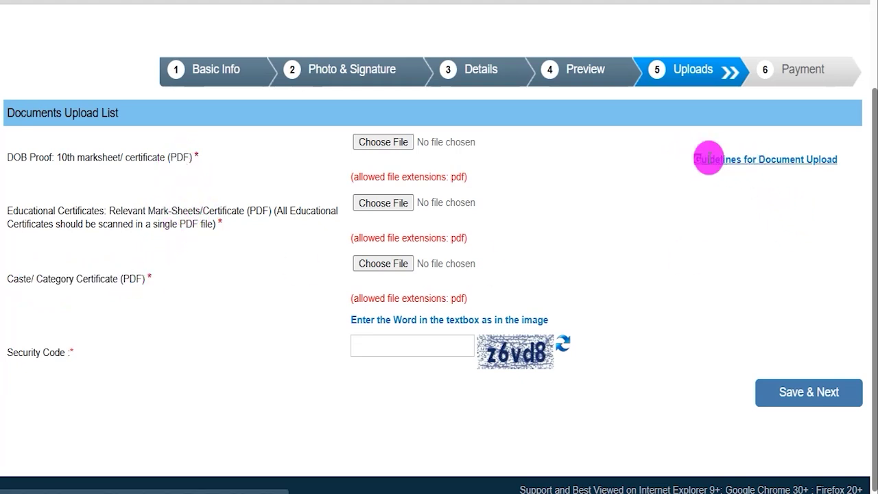
Open the guidelines for document upload and check the file size limit for the PDF documents.
left_click_drag(710, 158, 829, 158)
left_click(839, 160)
left_click(439, 1)
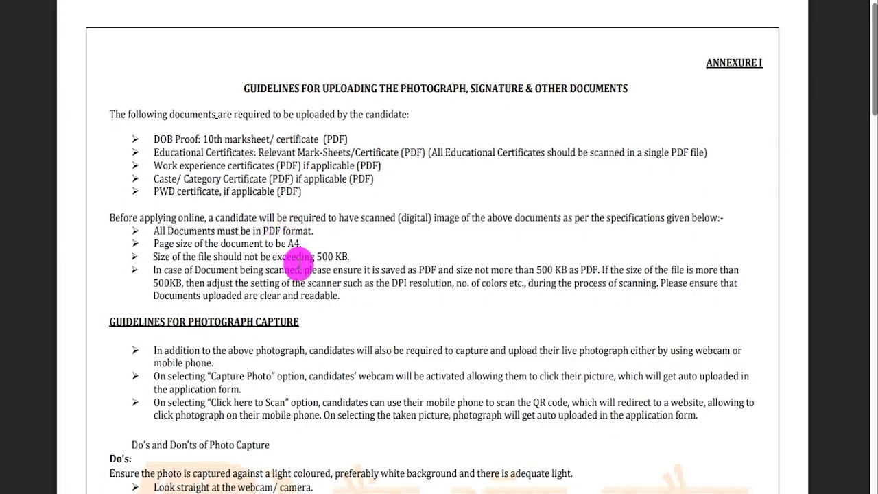
left_click_drag(316, 256, 336, 255)
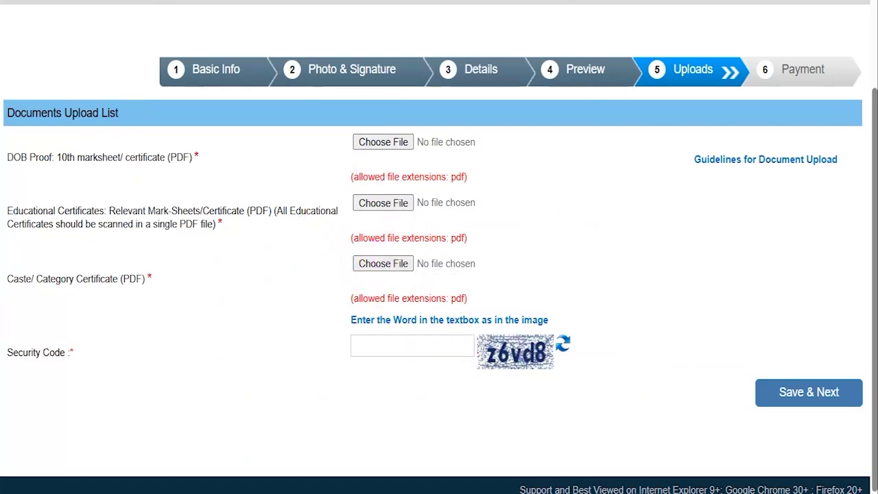
Check the security code field and the save option on the document uploads page.
left_click_drag(496, 364, 539, 363)
left_click_drag(417, 341, 461, 319)
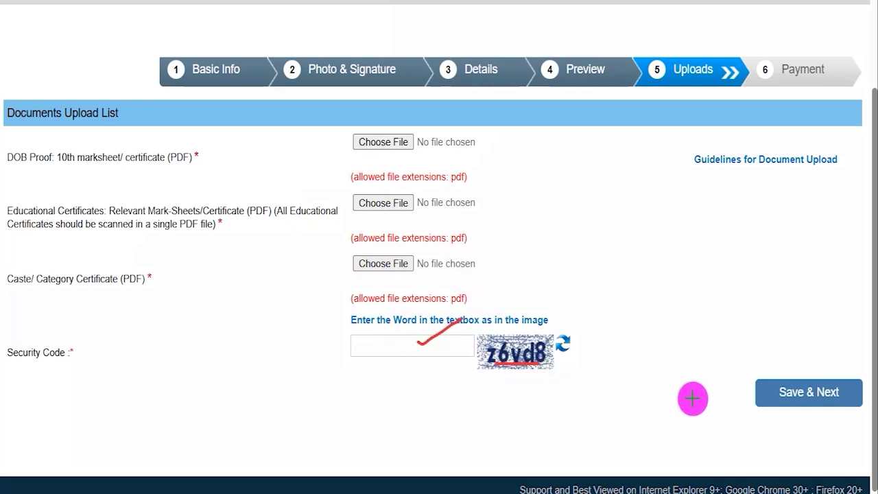
left_click_drag(583, 404, 754, 399)
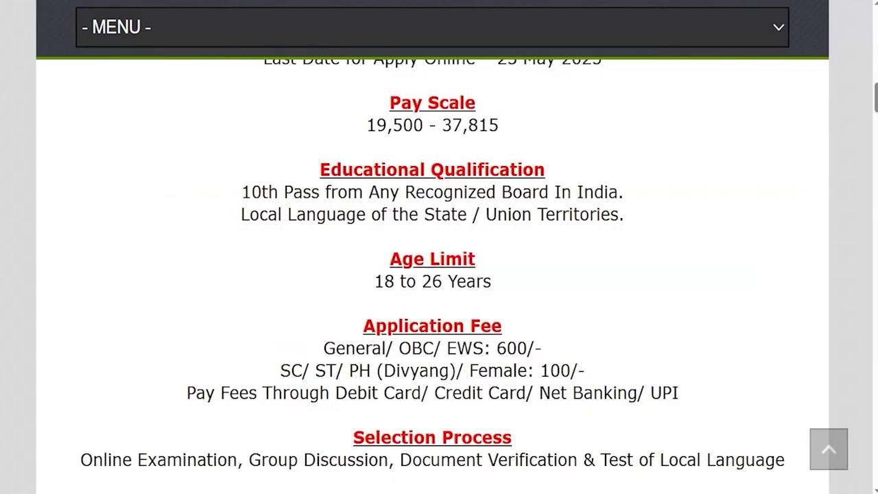
Check the application fees for General/OBC/EWS and SC/ST/PH/Female candidates in the recruitment article.
left_click_drag(346, 348, 542, 348)
left_click_drag(290, 370, 585, 370)
left_click(545, 369)
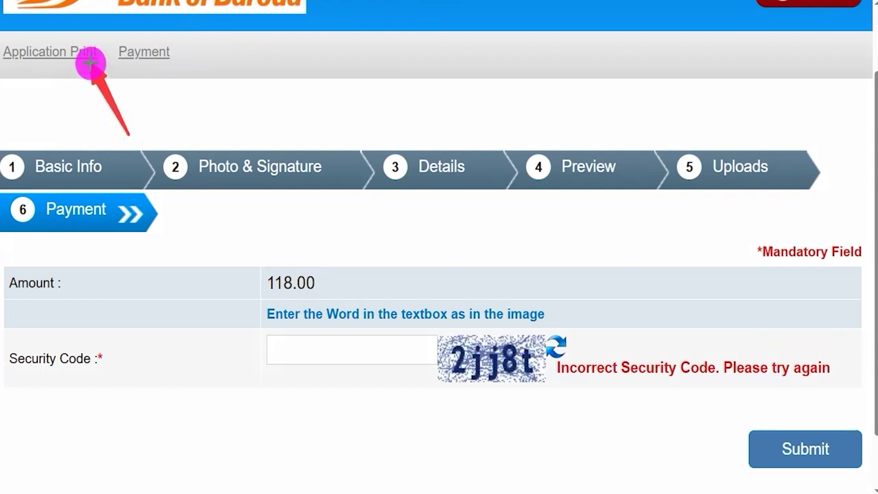
Submit the fee payment page with its security code to reach the BillDesk payment gateway.
left_click_drag(458, 386, 512, 389)
left_click_drag(395, 355, 444, 317)
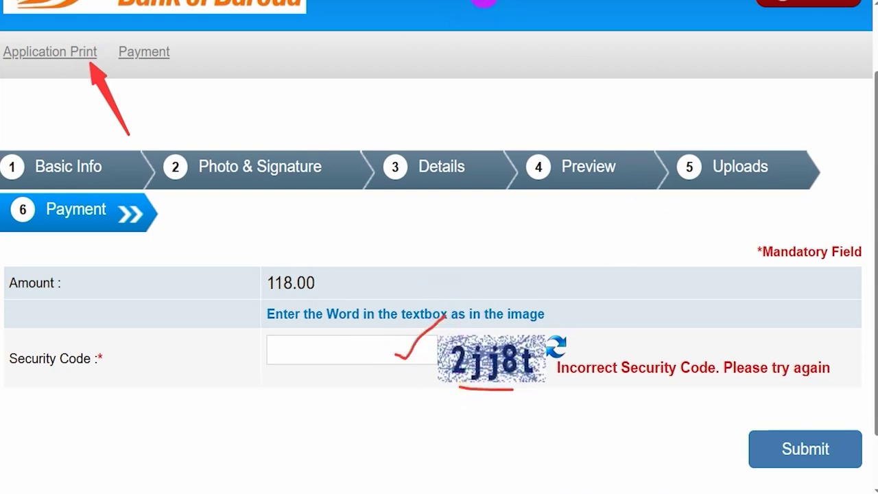
left_click_drag(538, 443, 743, 450)
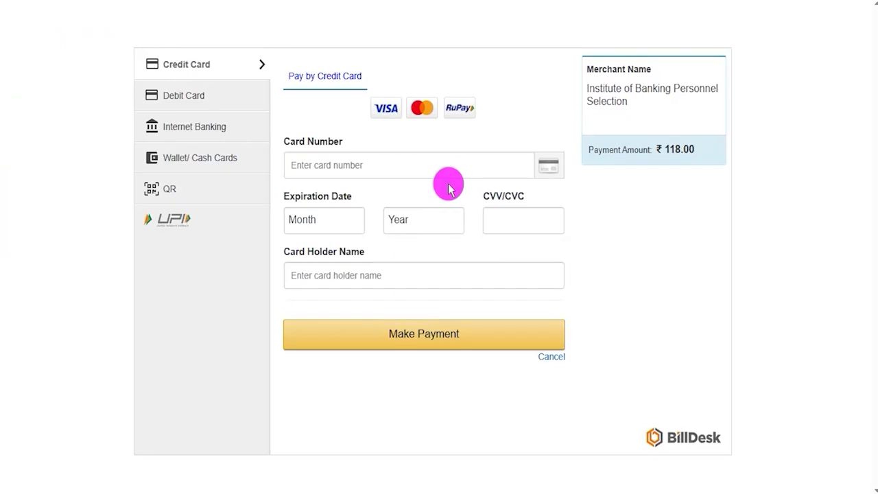
Look through the debit card, internet banking and QR payment options.
left_click(177, 94)
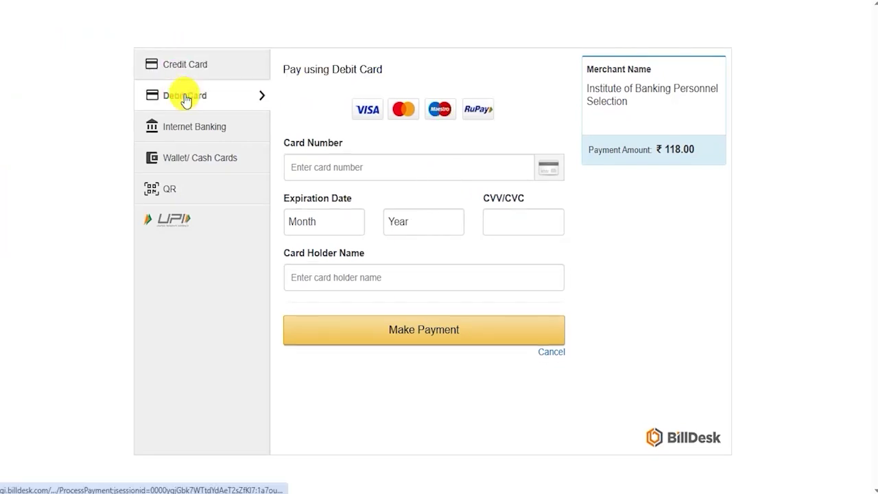
left_click(187, 128)
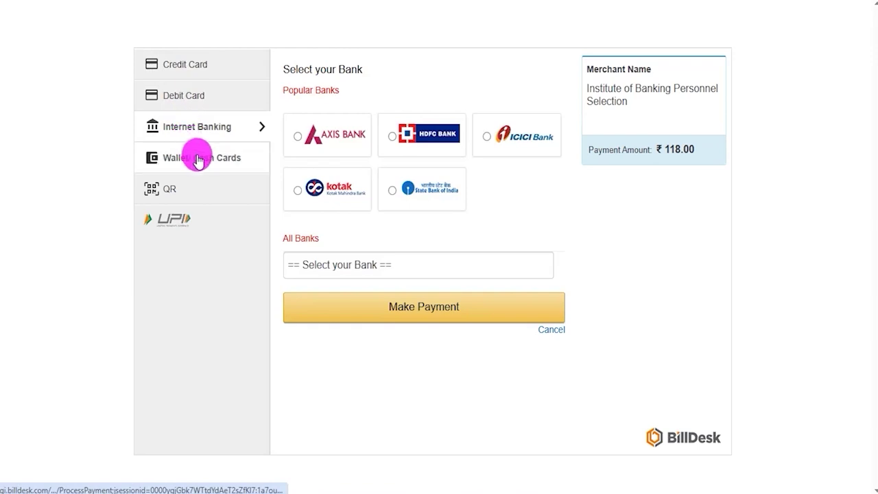
left_click(178, 189)
Choose BHIM UPI as the payment method and proceed to the UPI ID entry for the payment.
left_click(175, 221)
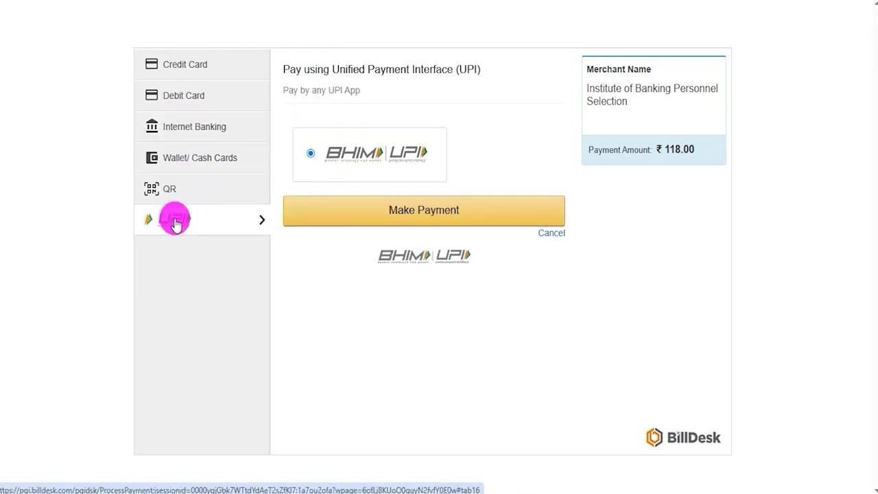
left_click(175, 223)
left_click(388, 214)
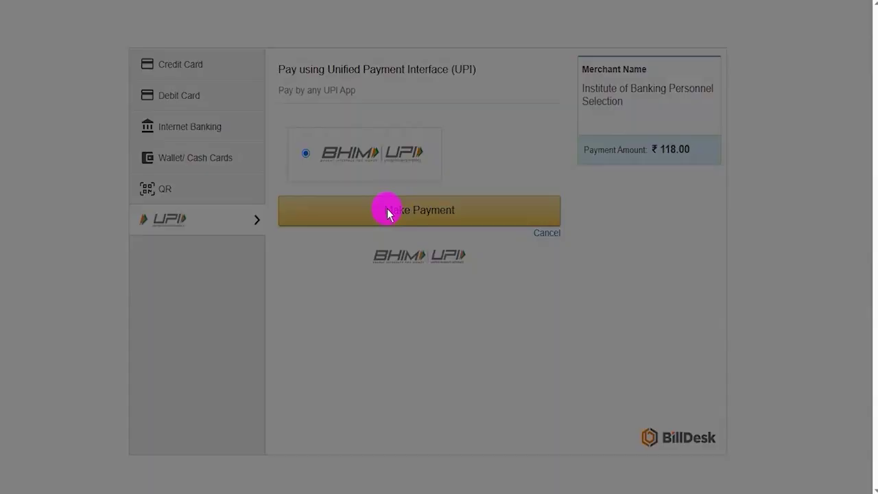
left_click(486, 277)
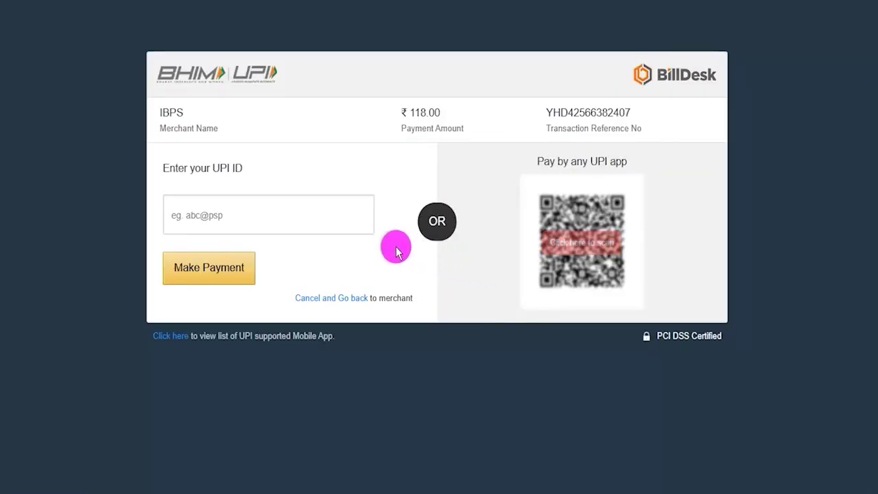
left_click(195, 209)
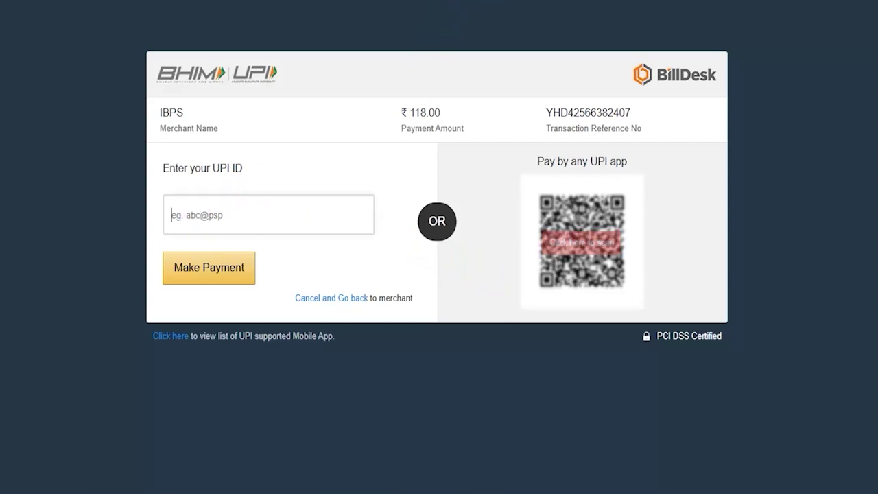
Choose payment by any UPI app and open the QR code for scanning.
left_click_drag(372, 268, 255, 270)
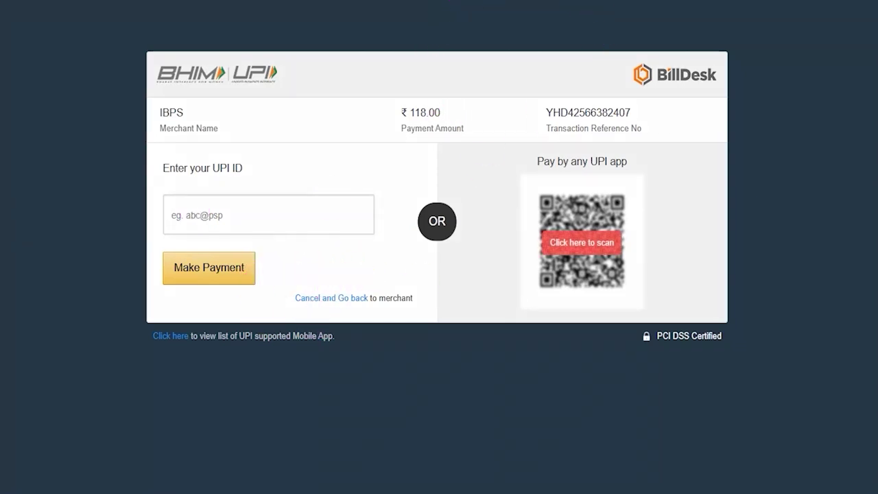
left_click(569, 250)
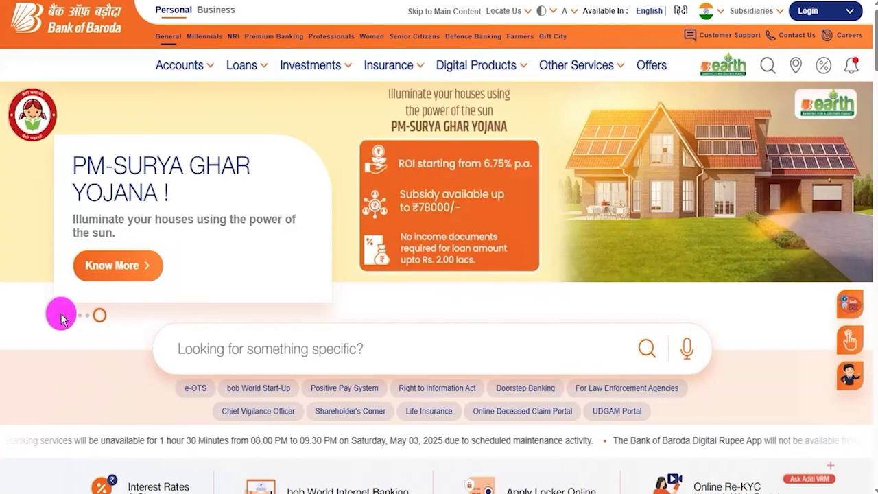
Look through the rotating promotional banners on the Bank of Baroda home page, from the first slide to the last.
left_click(60, 315)
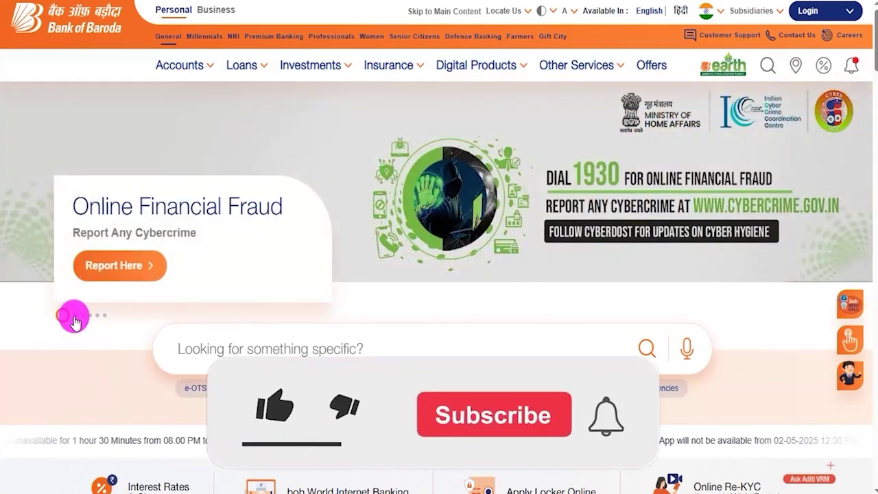
left_click(74, 317)
left_click(83, 318)
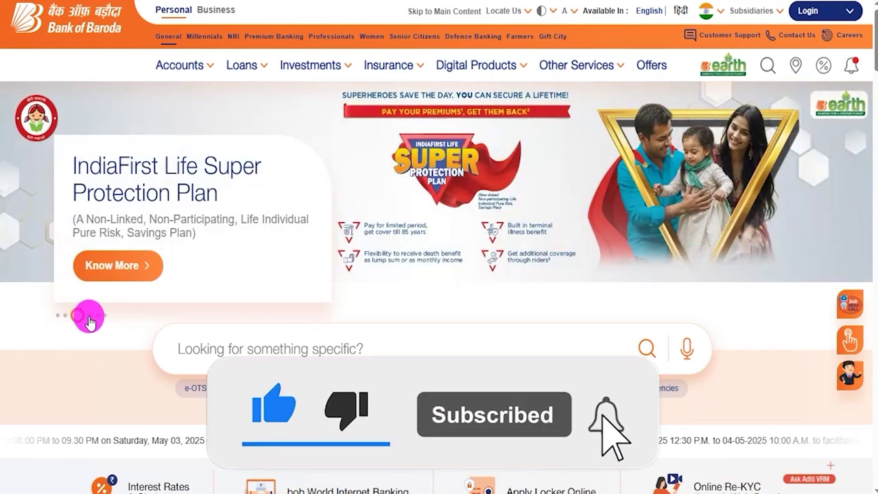
left_click(87, 317)
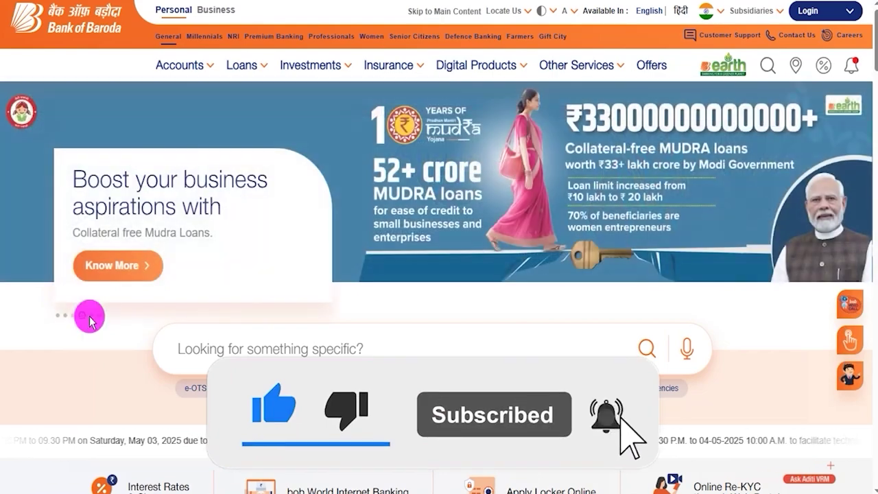
left_click(94, 317)
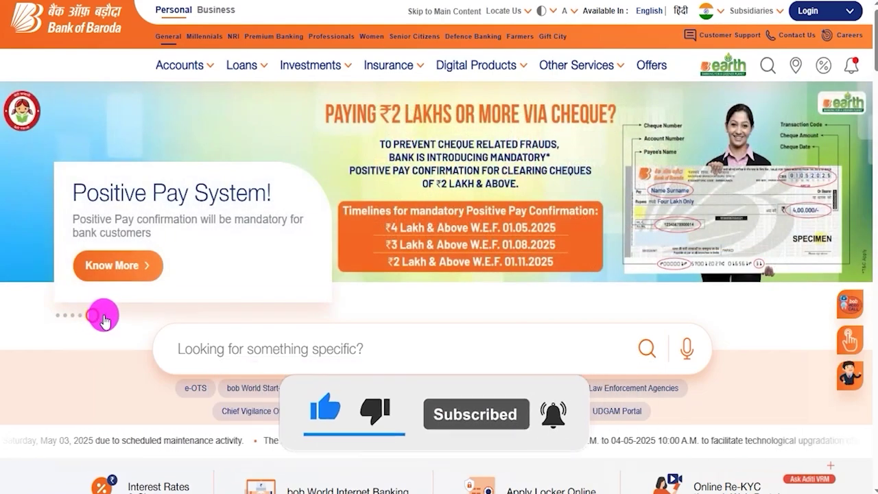